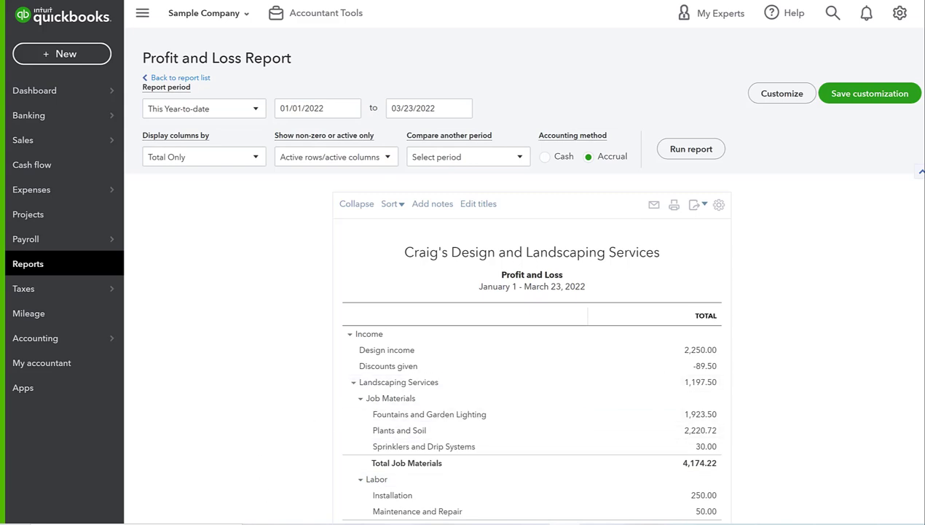
Step: Collapse and re-expand Income, then collapse Labor (300.00) and Job Materials (4,174.22) to their totals
click(348, 334)
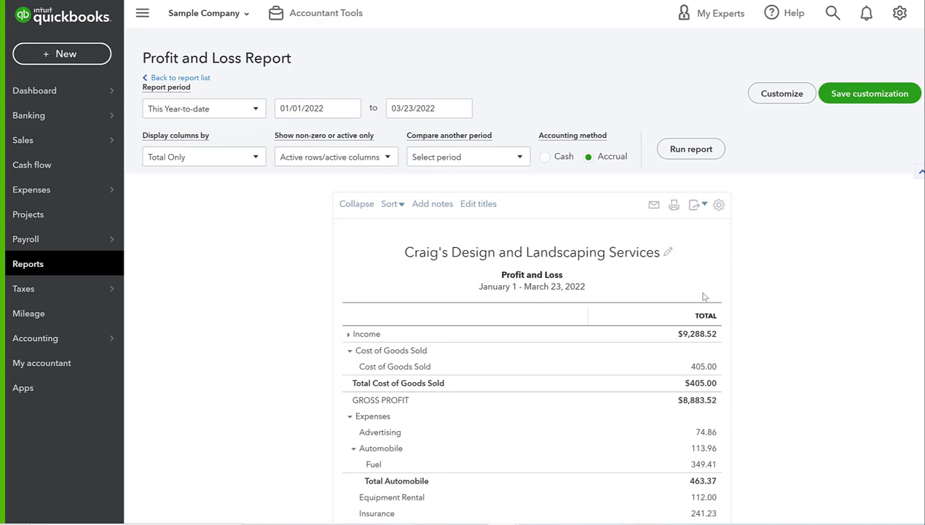
click(350, 334)
scroll(372, 401, down, 3)
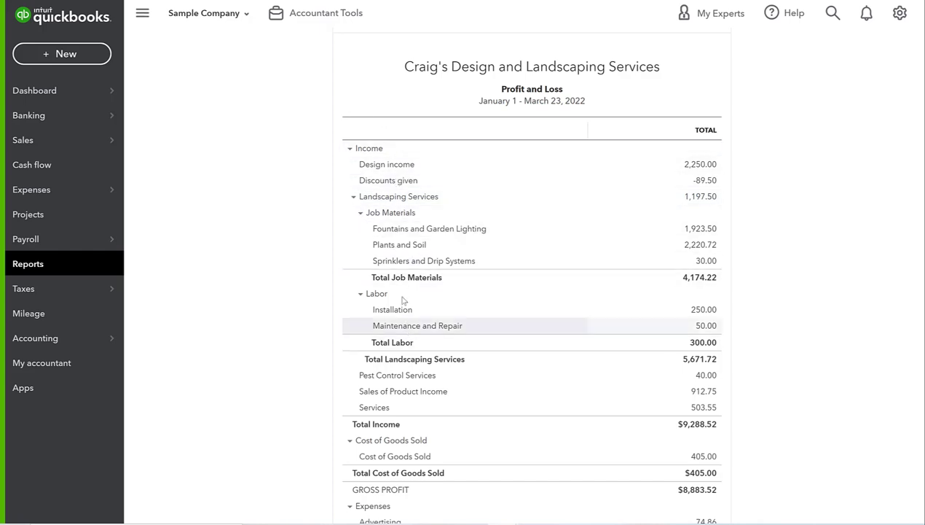
click(362, 296)
click(359, 213)
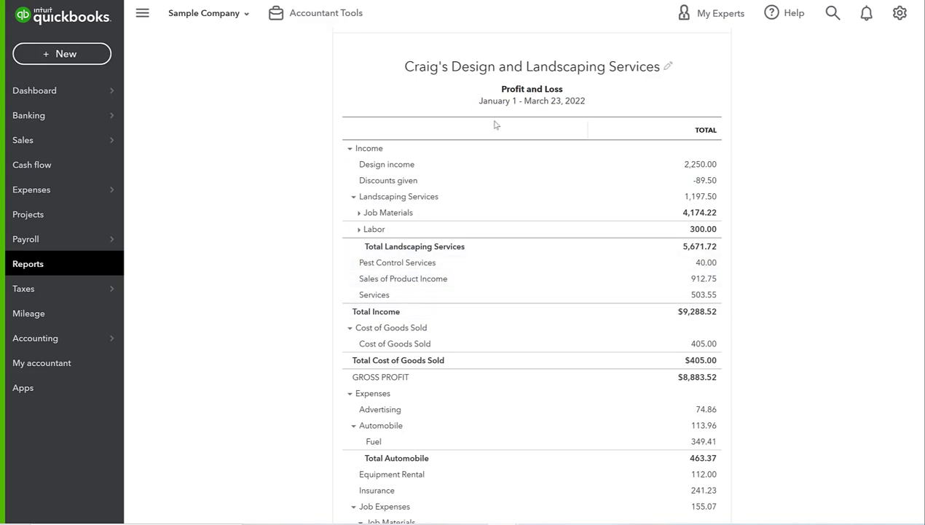
mouse_move(57, 344)
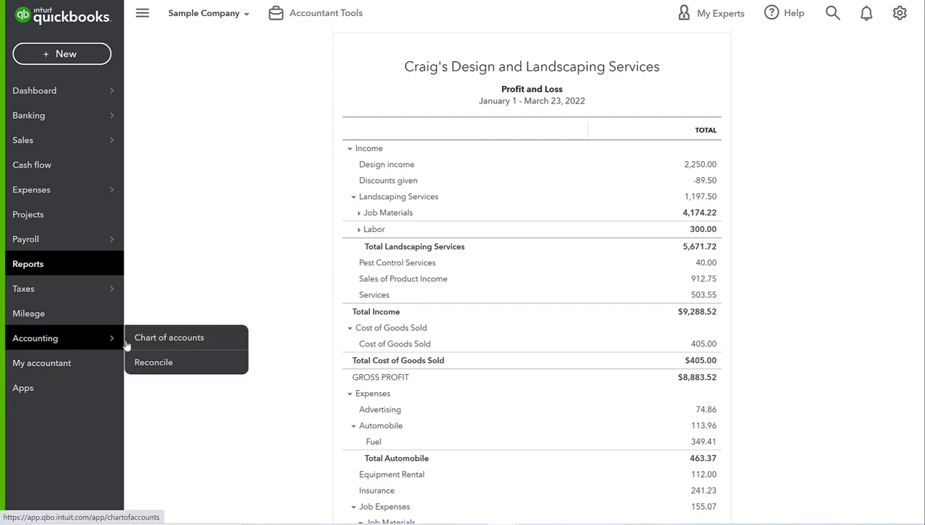
Step: Open the Chart of Accounts and scroll to Landscaping Services and its Job Materials and Labor sub-accounts
click(142, 340)
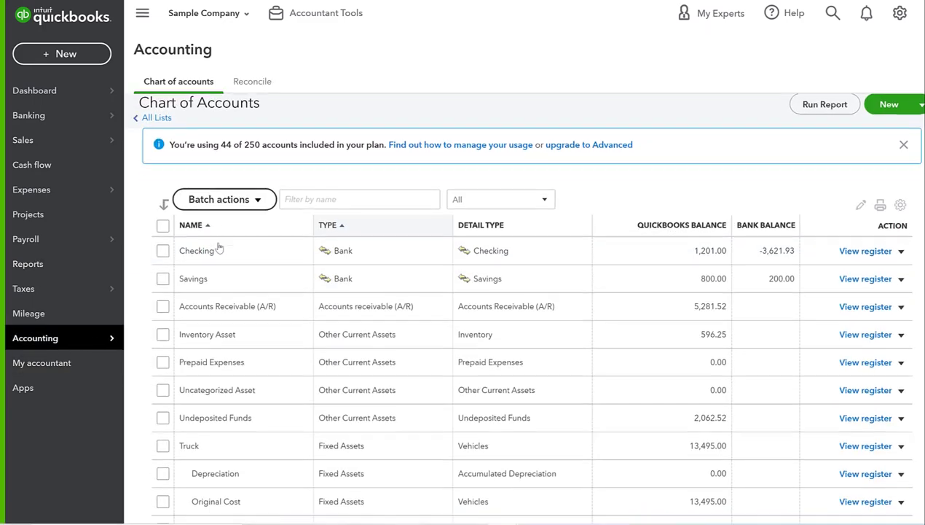
scroll(218, 248, down, 9)
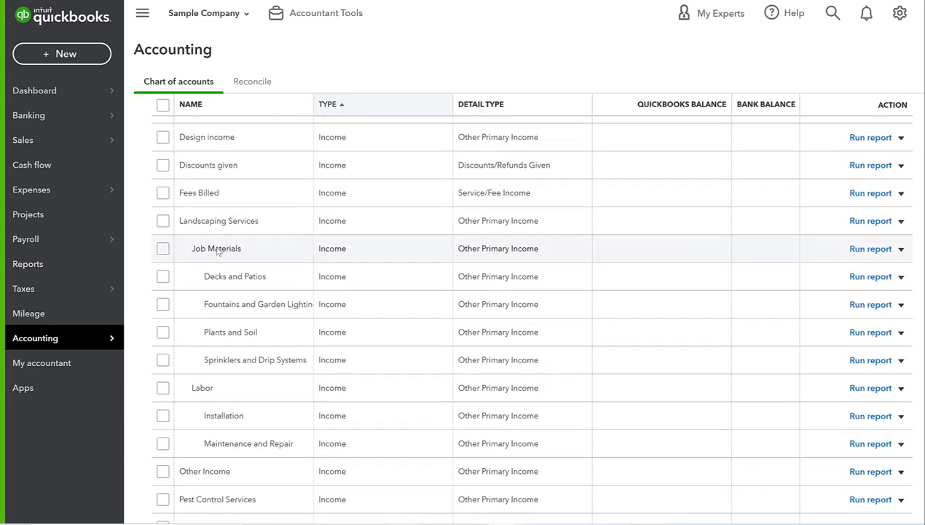
scroll(337, 252, up, 2)
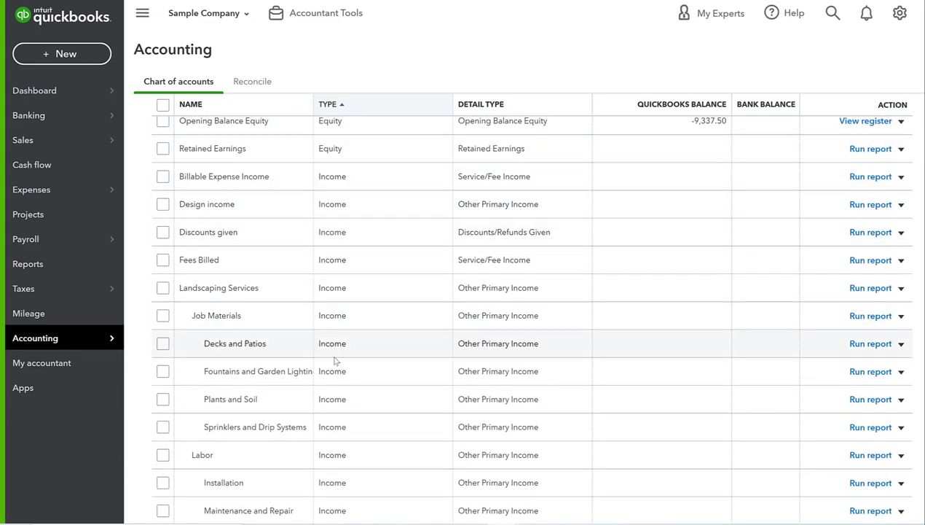
scroll(335, 361, down, 4)
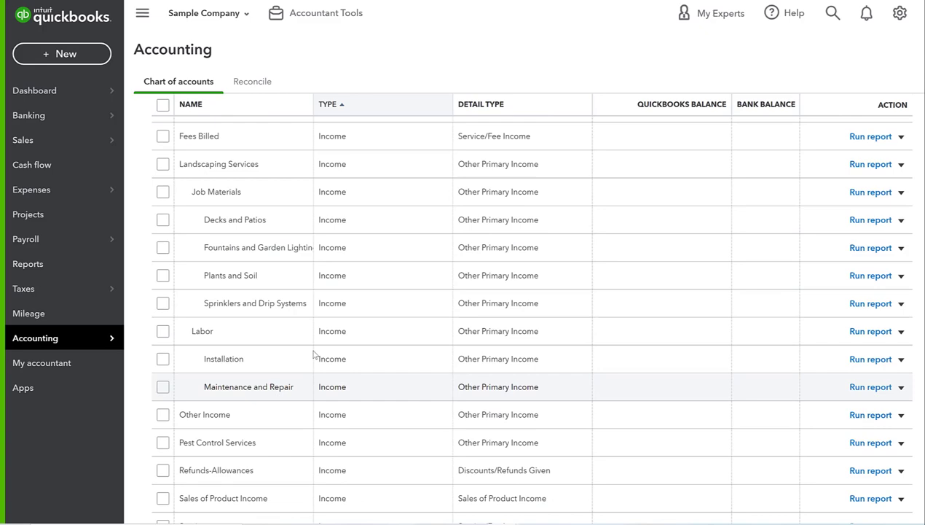
scroll(255, 215, up, 2)
scroll(219, 175, up, 2)
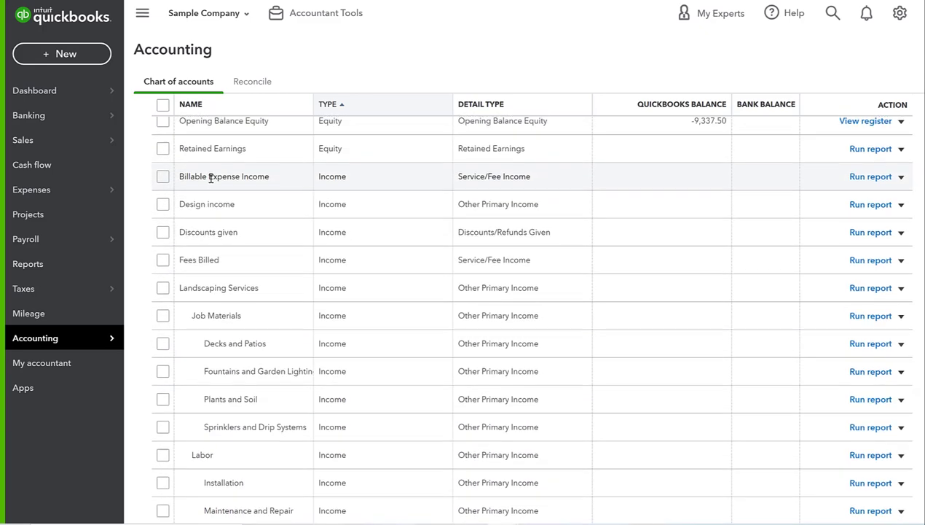
scroll(240, 460, down, 4)
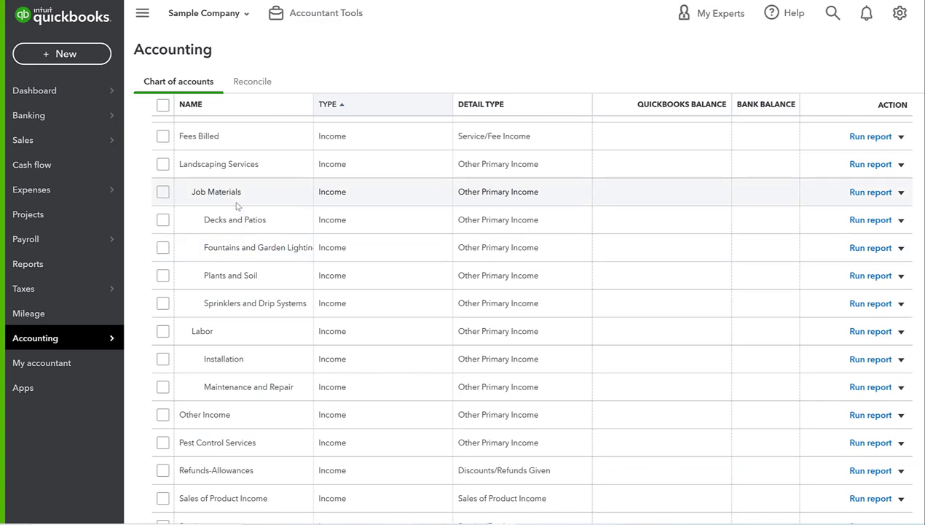
scroll(273, 452, down, 2)
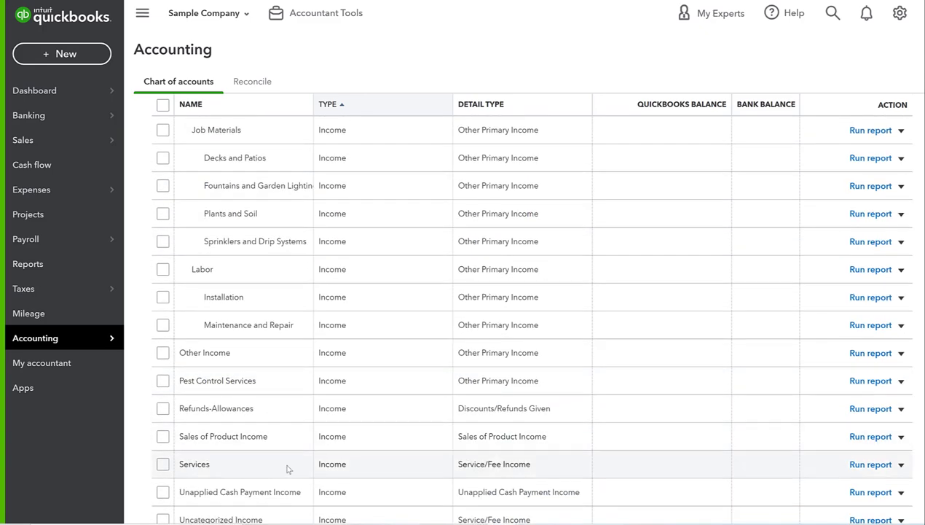
scroll(292, 401, up, 8)
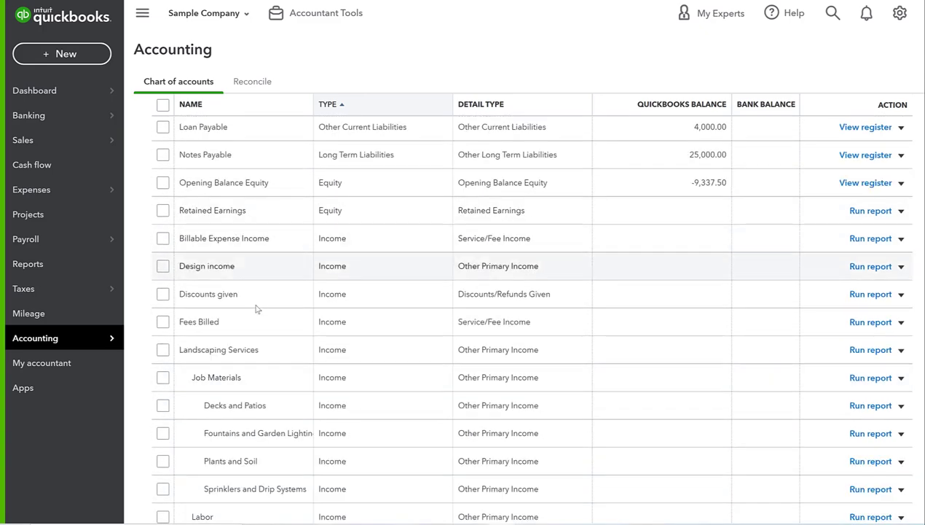
scroll(265, 436, down, 10)
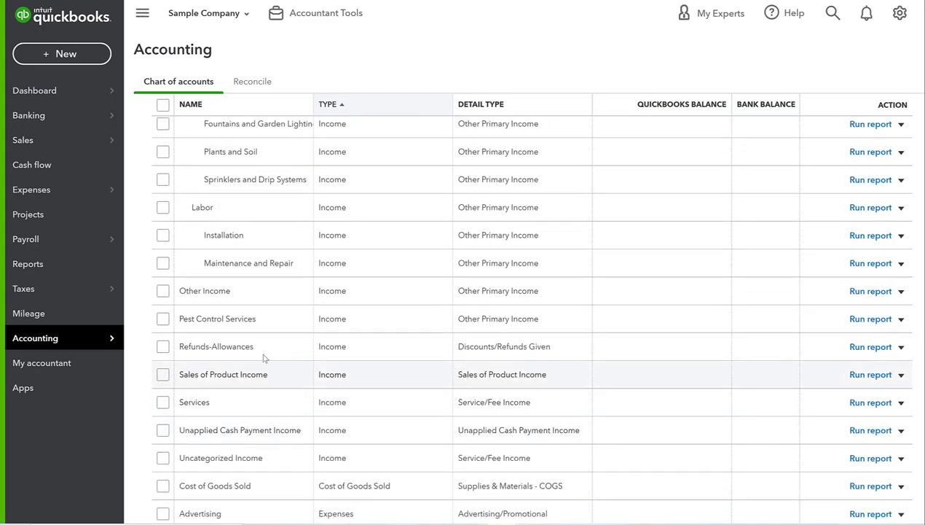
scroll(277, 287, up, 4)
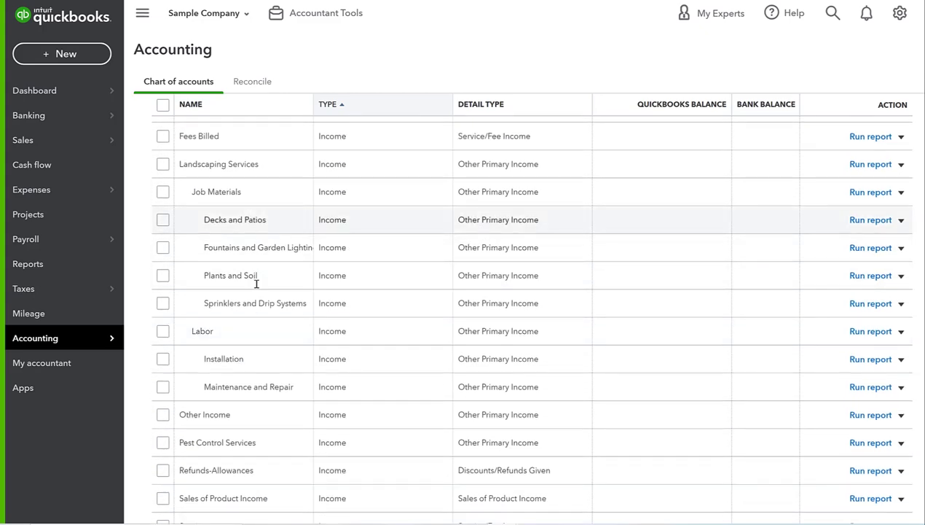
scroll(609, 306, up, 20)
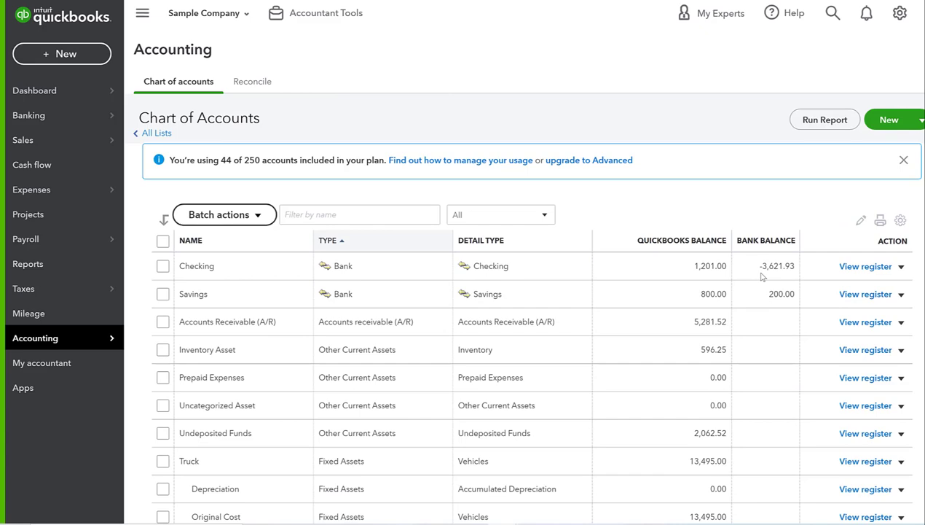
scroll(761, 276, down, 20)
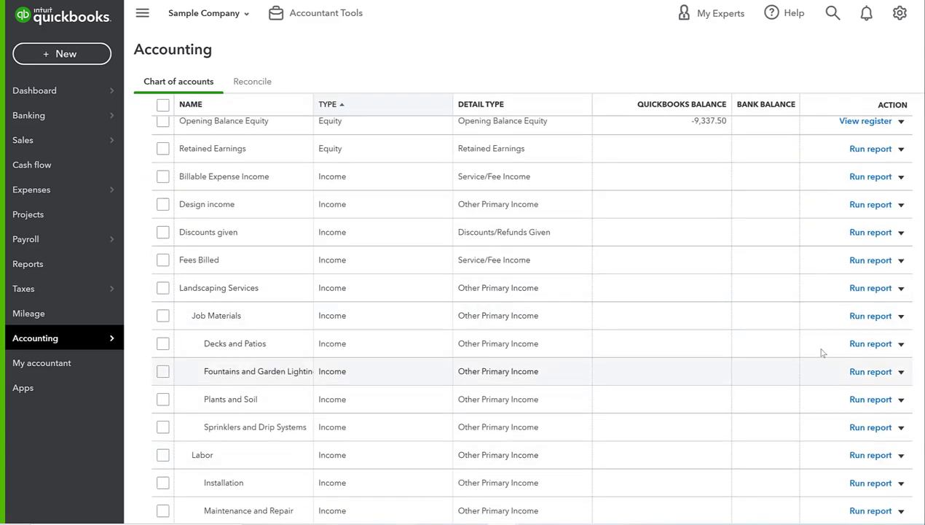
click(902, 347)
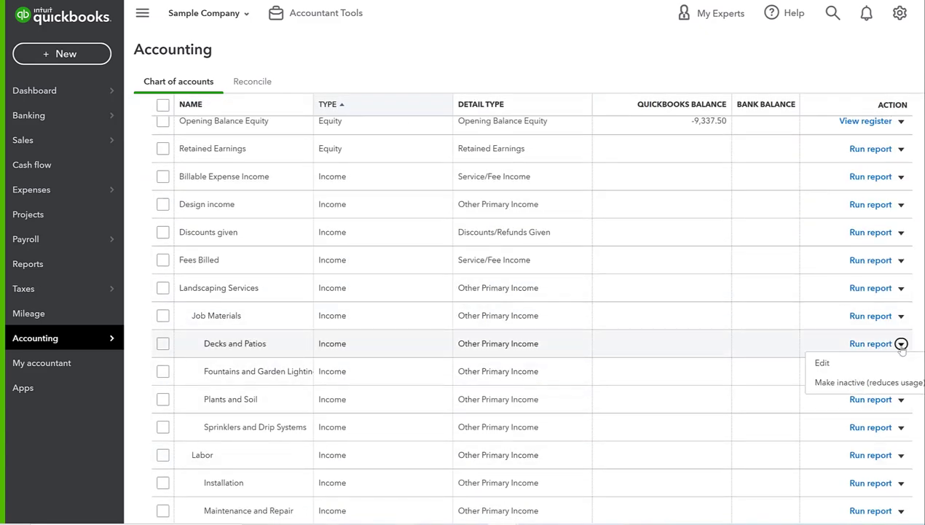
click(861, 368)
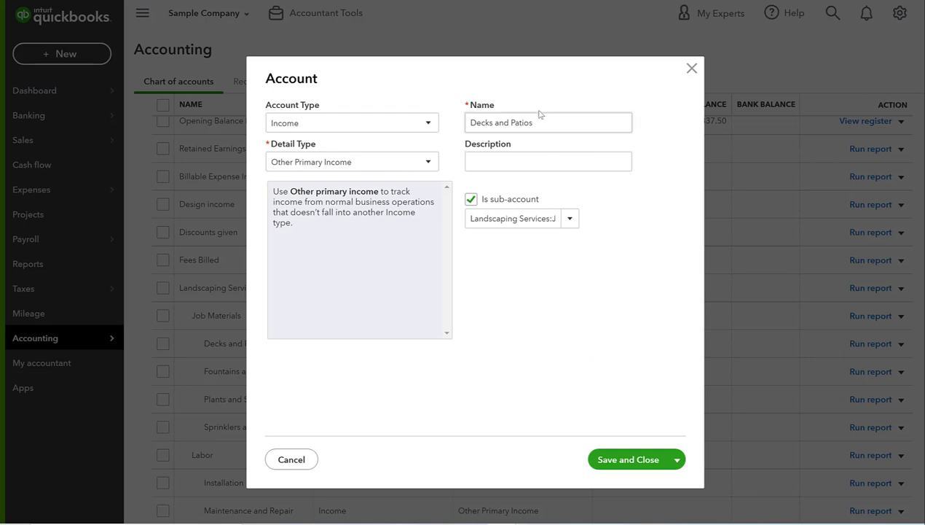
click(692, 69)
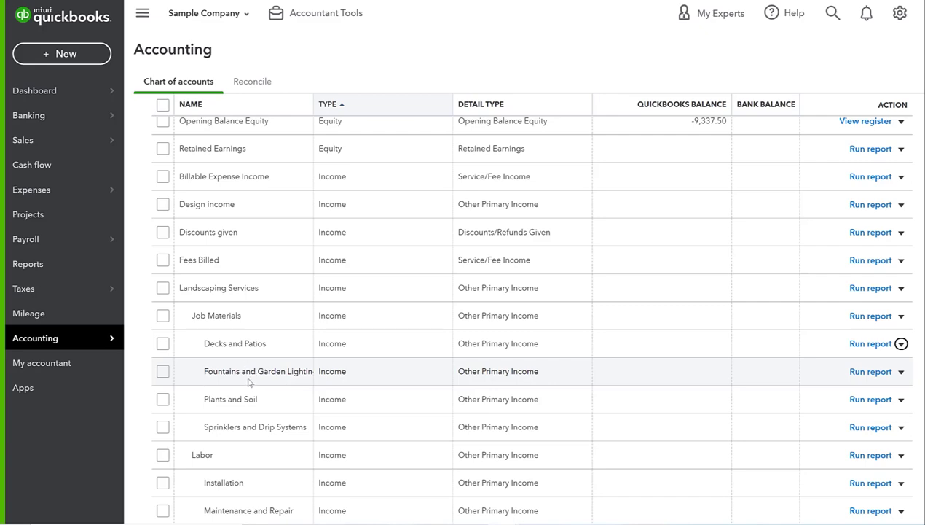
scroll(758, 351, up, 10)
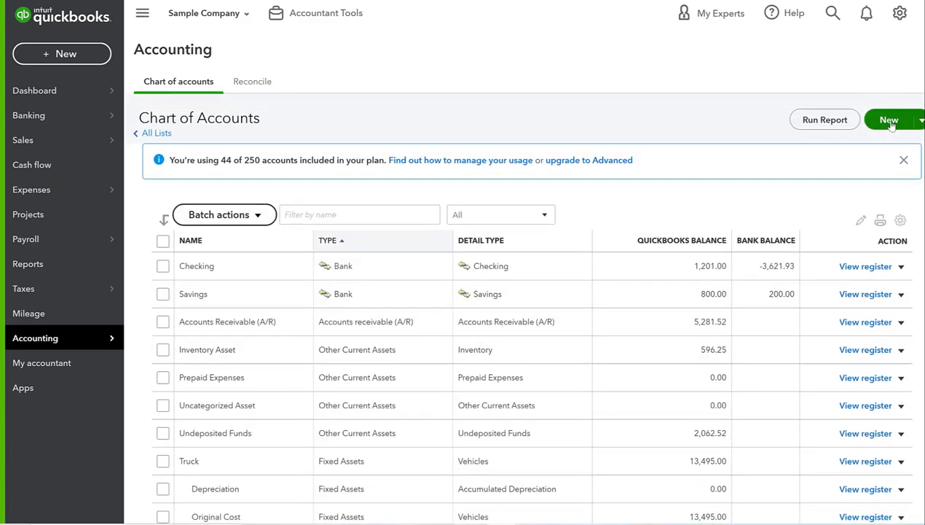
Step: Start a new Income account with the Service/Fee Income detail type
click(890, 123)
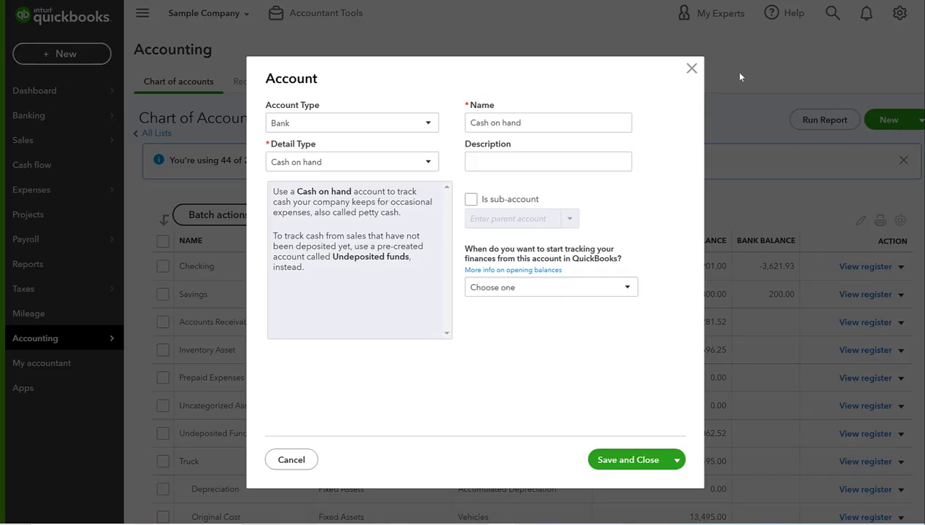
click(366, 128)
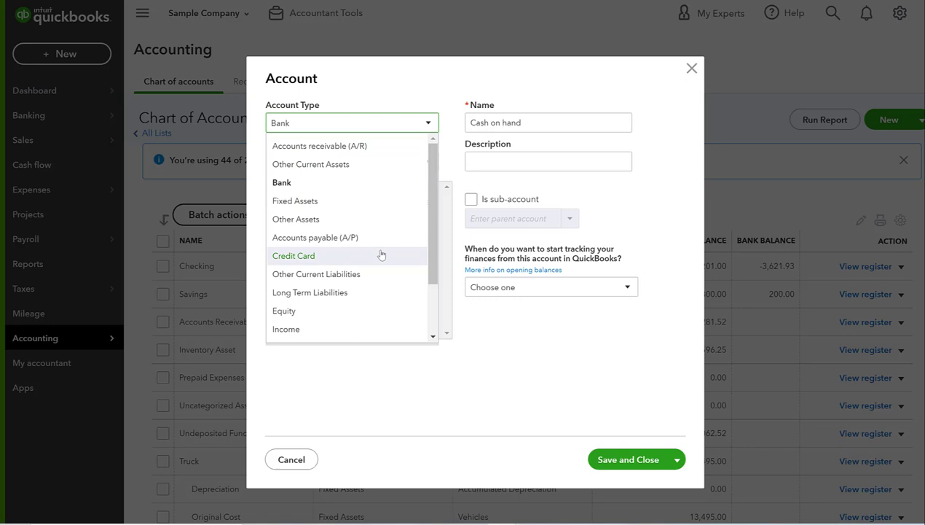
scroll(331, 270, down, 2)
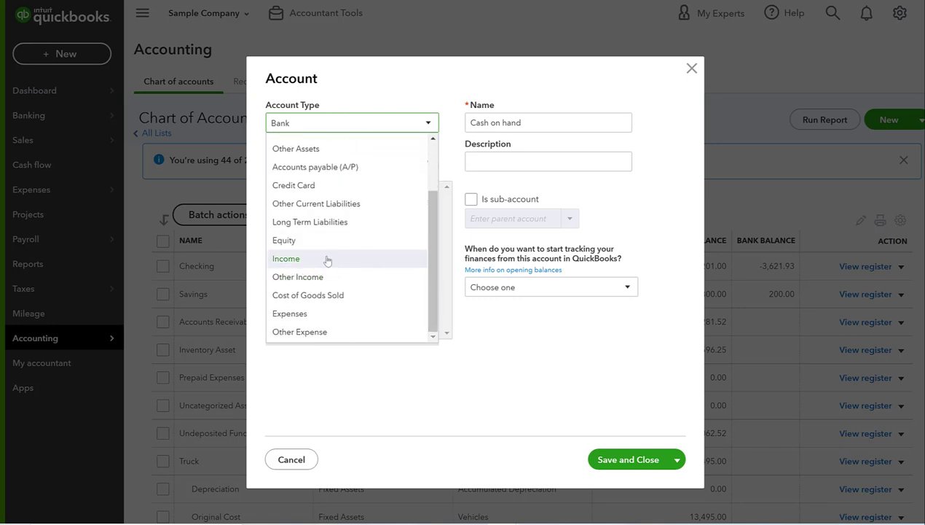
click(326, 260)
click(310, 165)
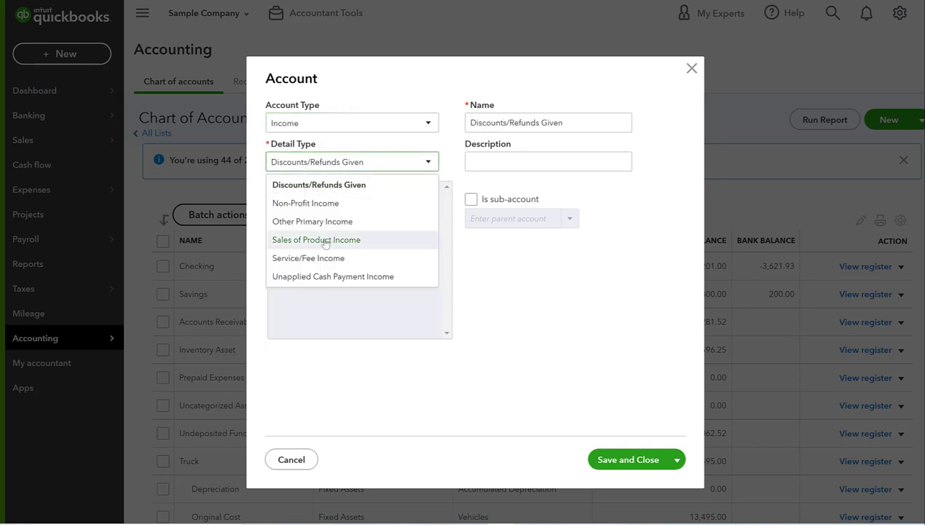
click(317, 263)
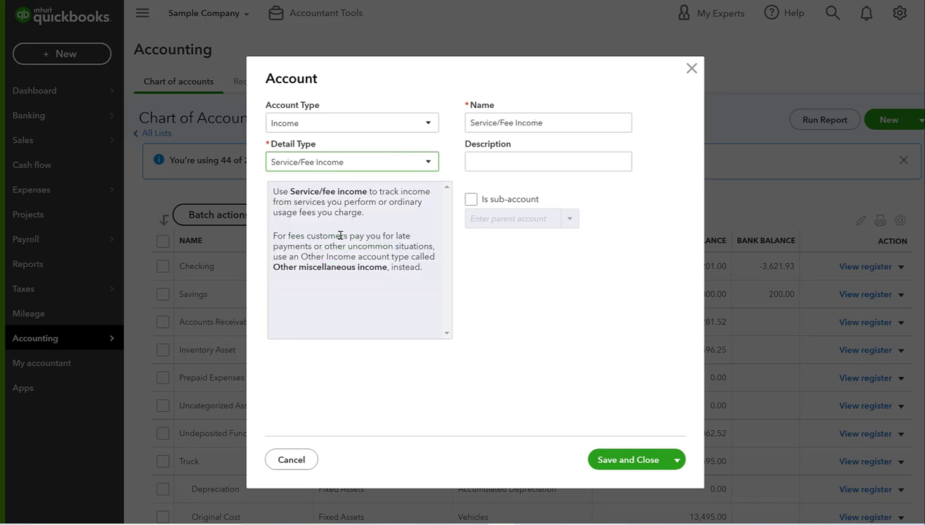
Step: Name the account Consulting Services, make it a sub-account of Labor, and save it
triple_click(580, 124)
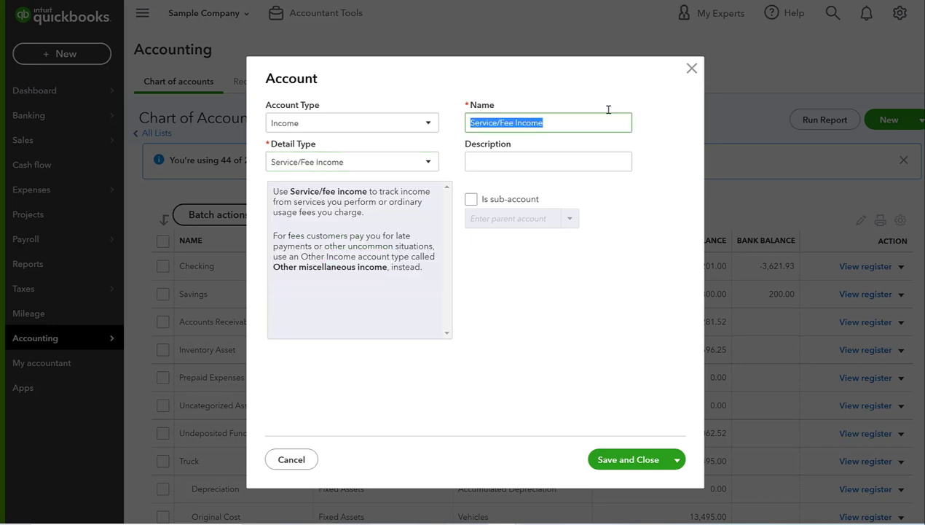
text(Consulting Services)
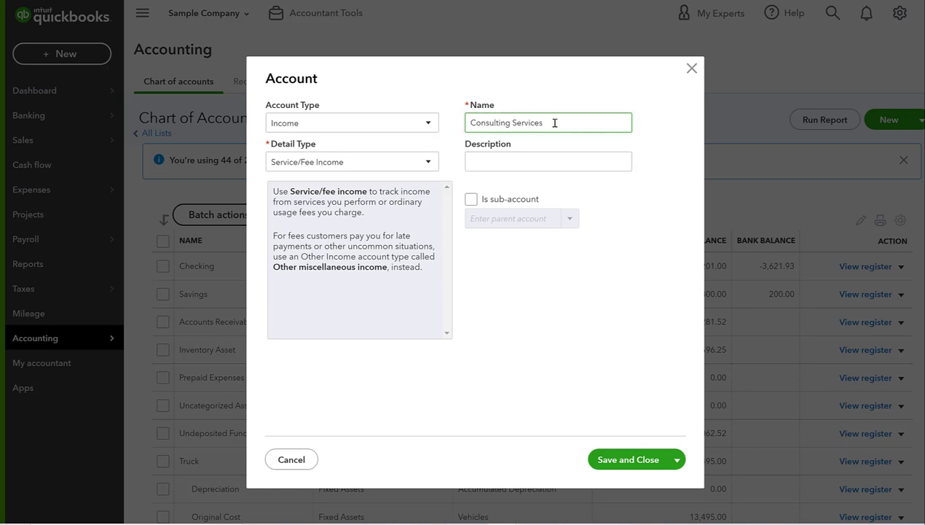
drag(554, 123, 325, 141)
click(457, 170)
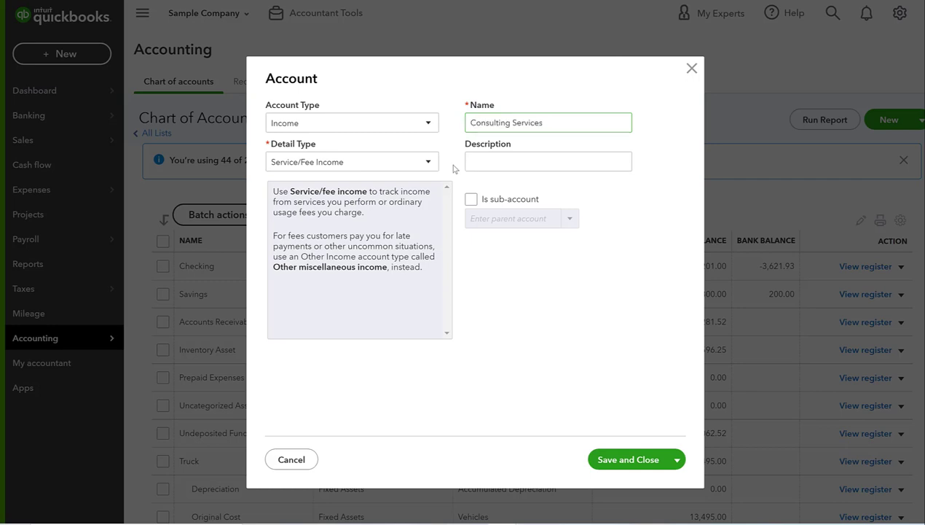
click(471, 199)
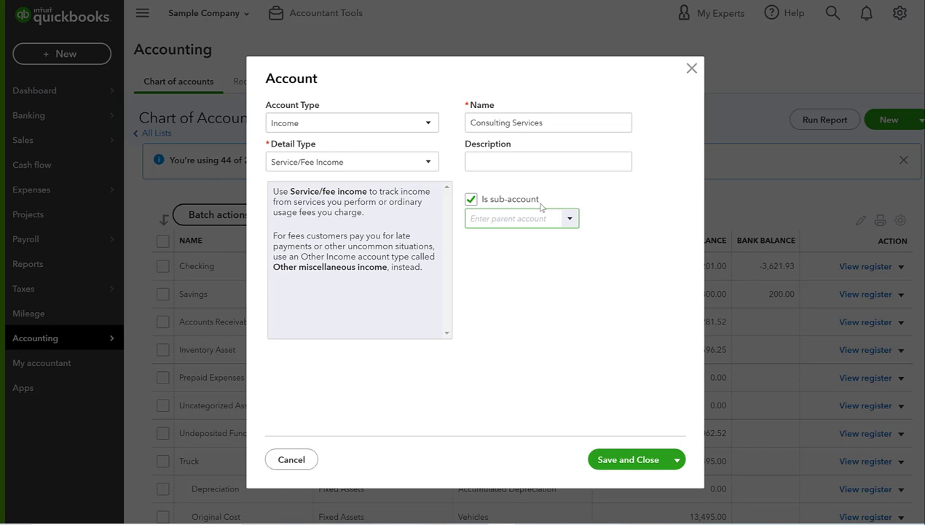
text(labo)
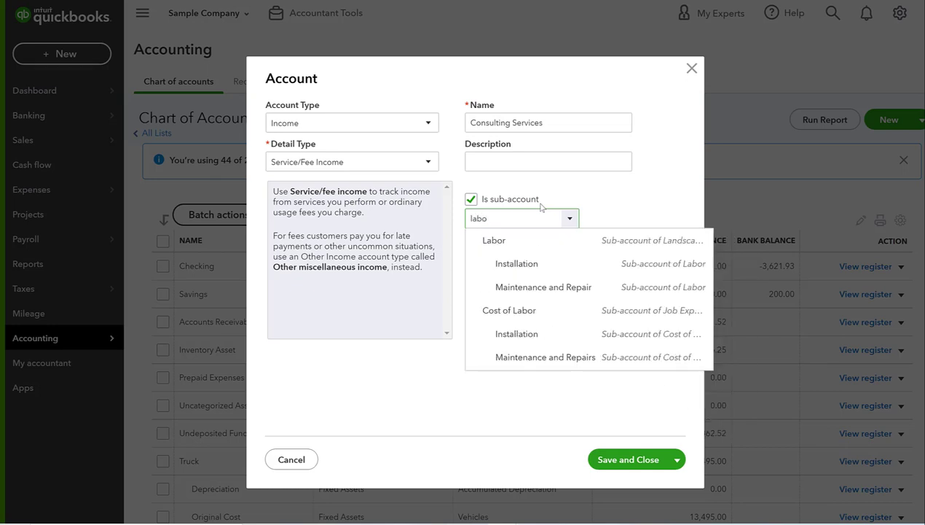
click(562, 242)
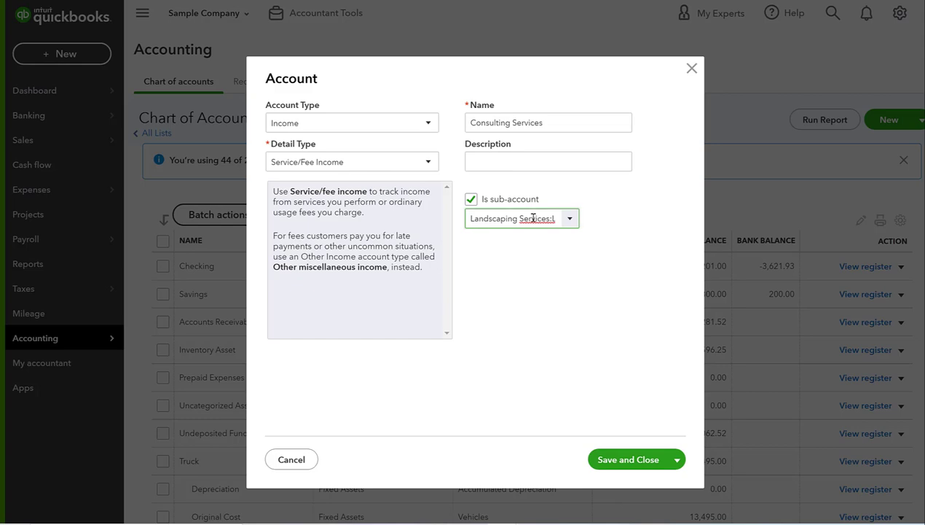
click(625, 460)
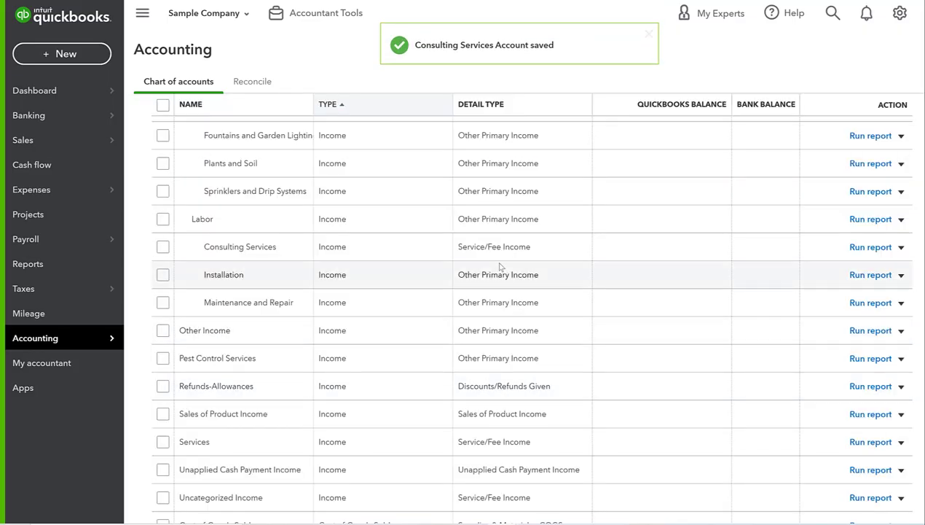
Step: Scroll the Chart of Accounts to review the income accounts from Billable Expense Income to Uncategorized Income
scroll(186, 223, up, 15)
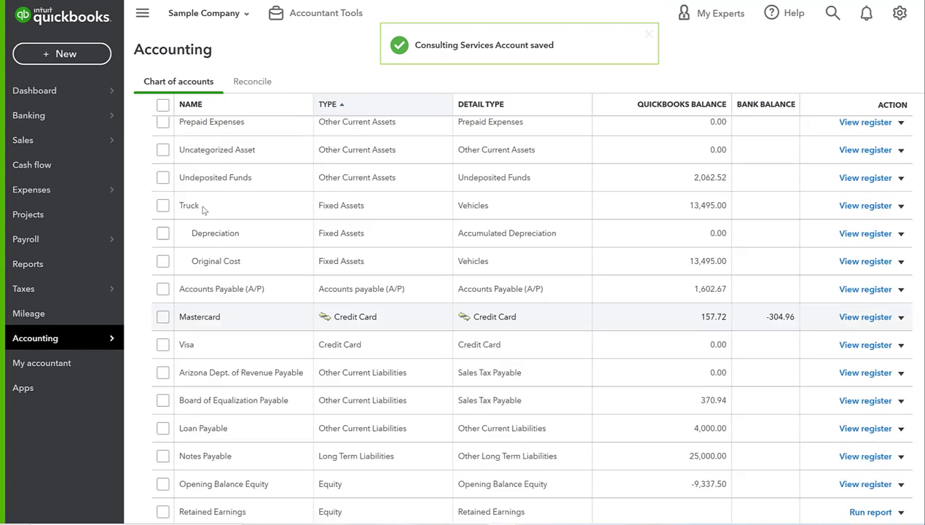
scroll(278, 177, down, 15)
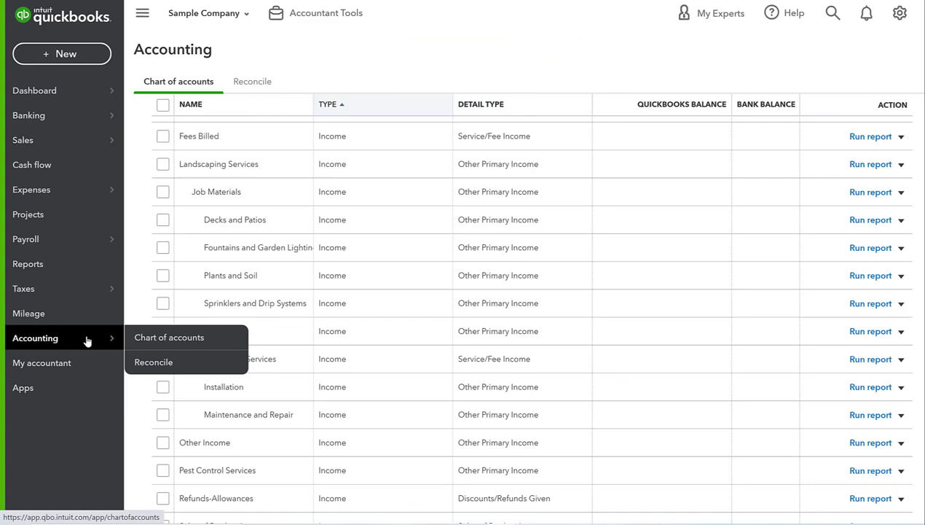
scroll(339, 331, up, 3)
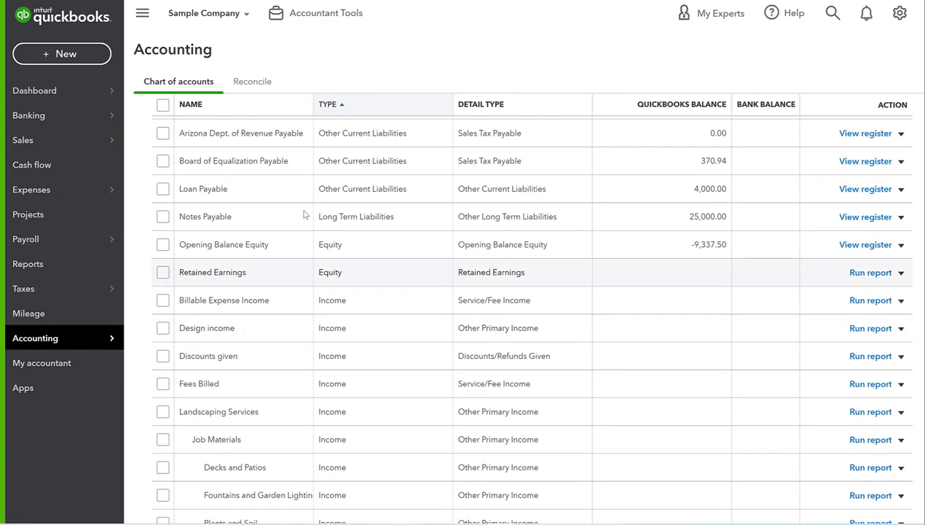
scroll(353, 417, down, 5)
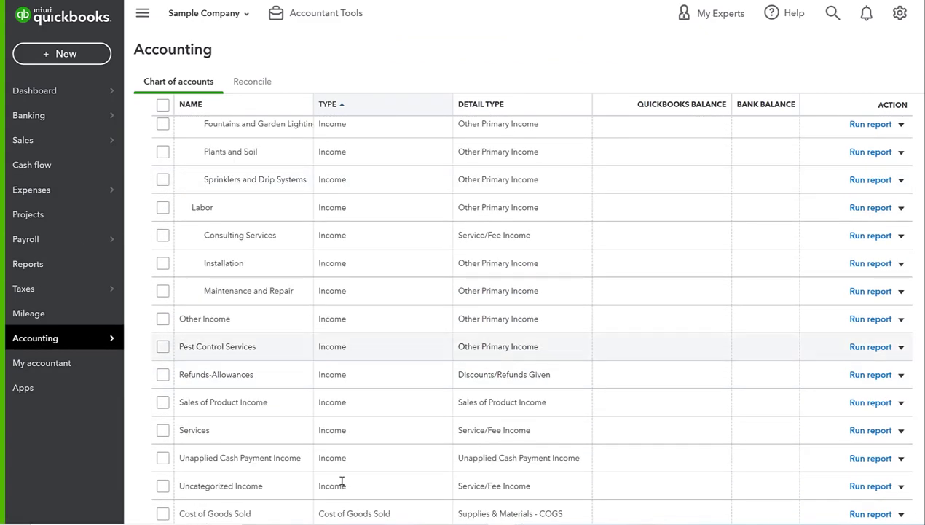
scroll(350, 393, up, 2)
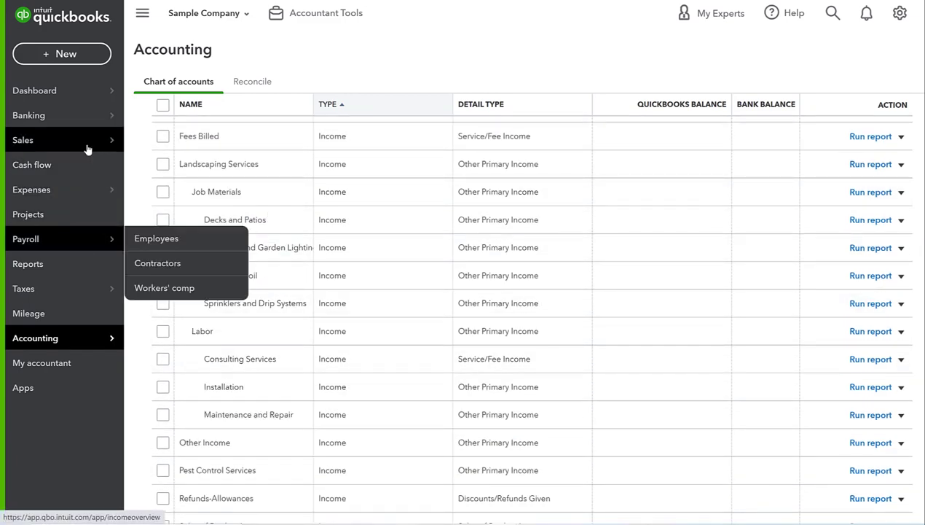
mouse_move(88, 143)
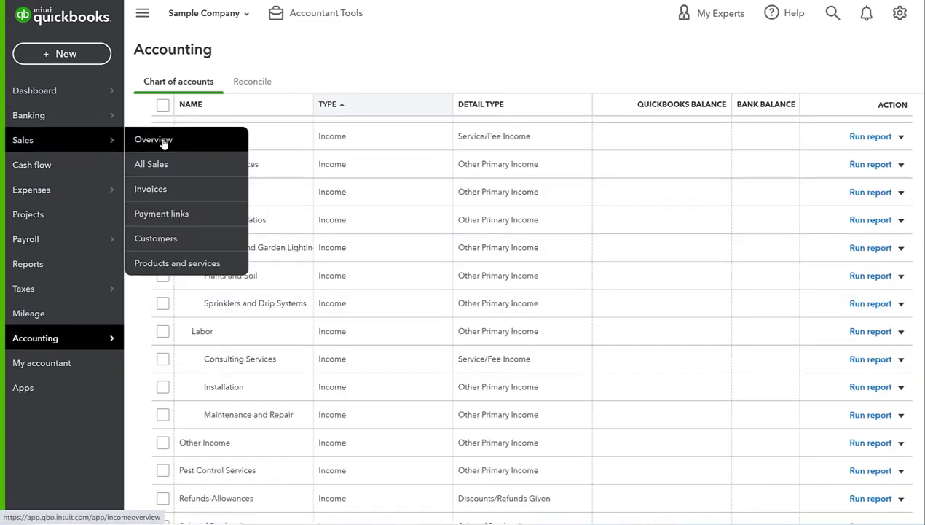
Step: Visit Products and services, then the Invoices list, and start a blank Net 30 invoice
click(216, 264)
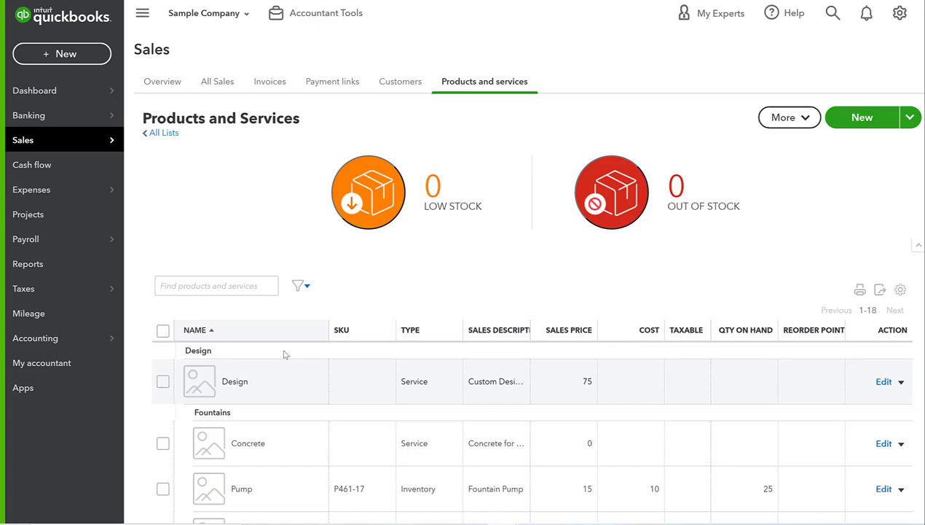
scroll(258, 393, down, 4)
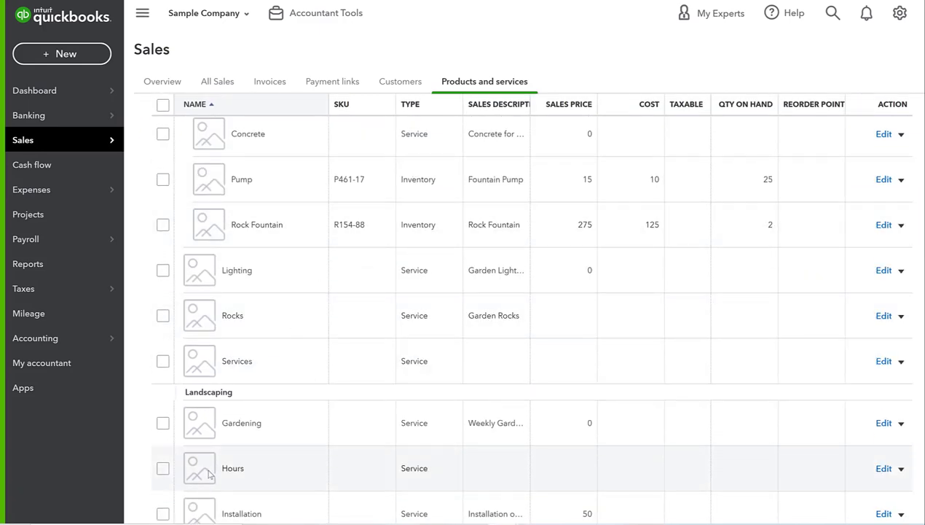
mouse_move(76, 144)
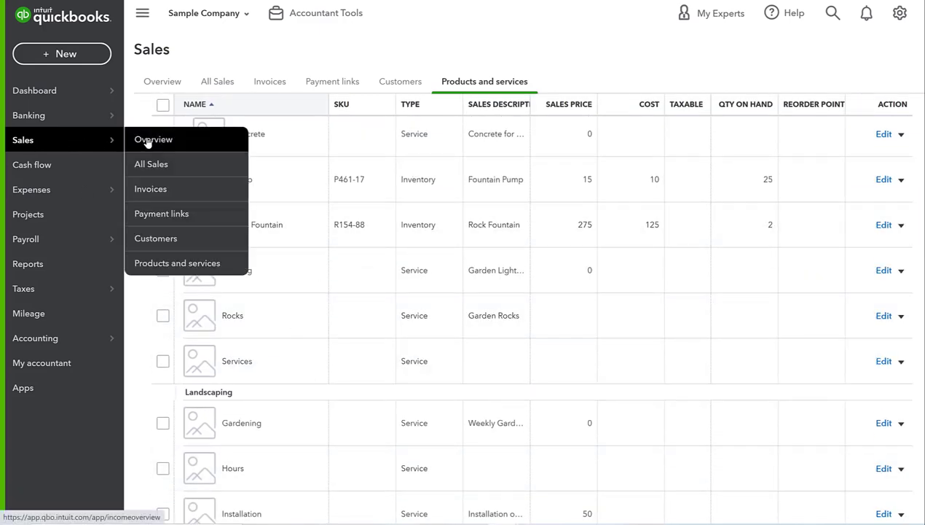
click(174, 188)
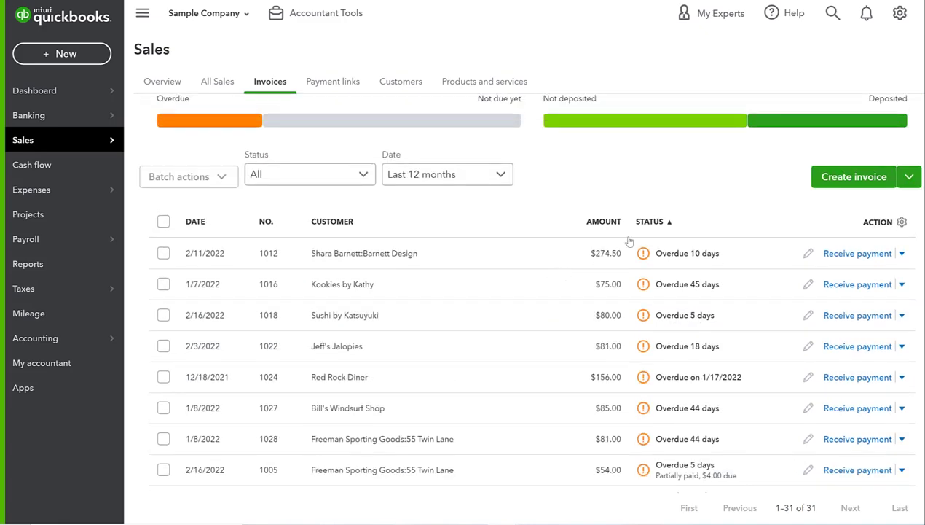
click(862, 177)
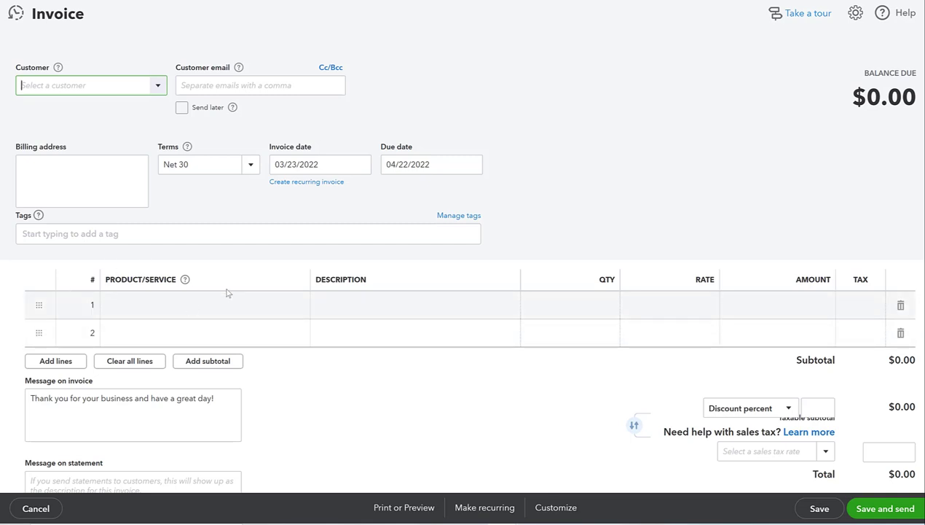
Step: Put Landscaping:Installation at $50.00 on invoice line 1, then abandon the invoice with Esc
click(183, 312)
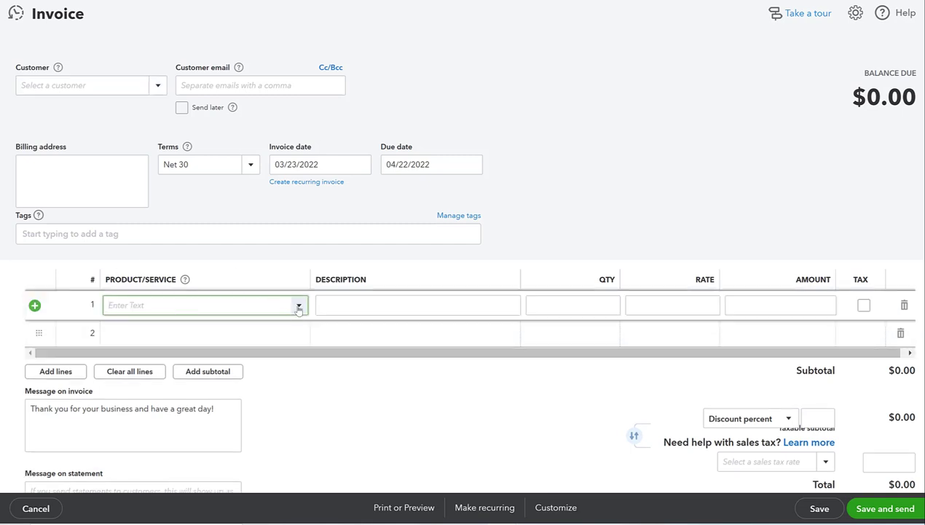
click(299, 307)
scroll(265, 258, down, 5)
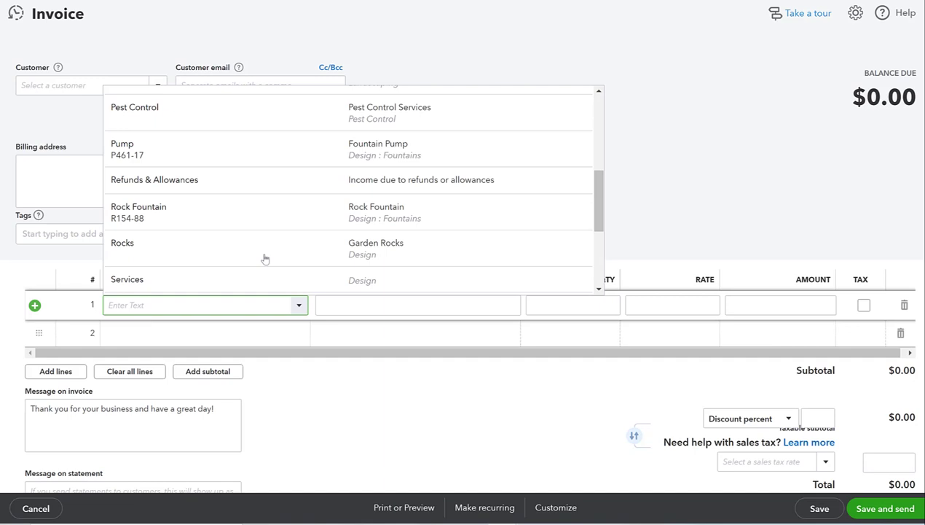
scroll(265, 258, down, 3)
scroll(264, 258, up, 8)
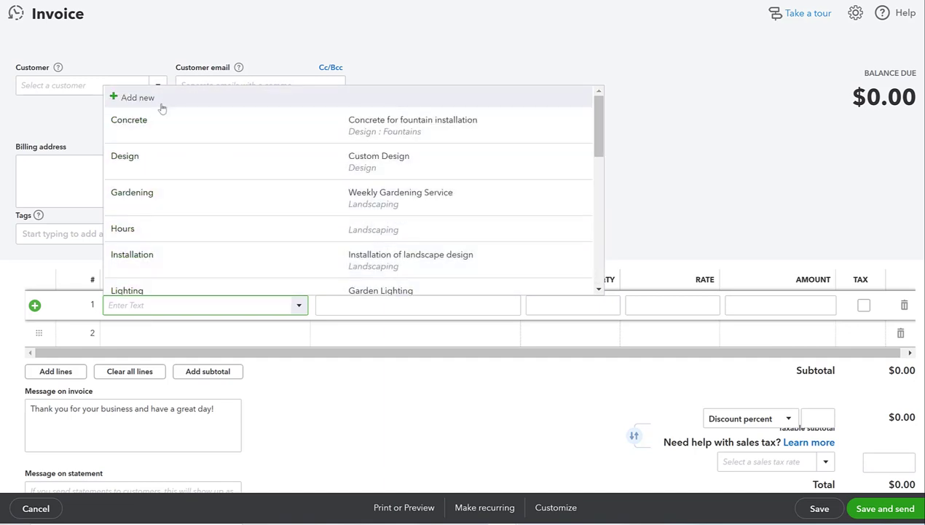
scroll(187, 243, down, 1)
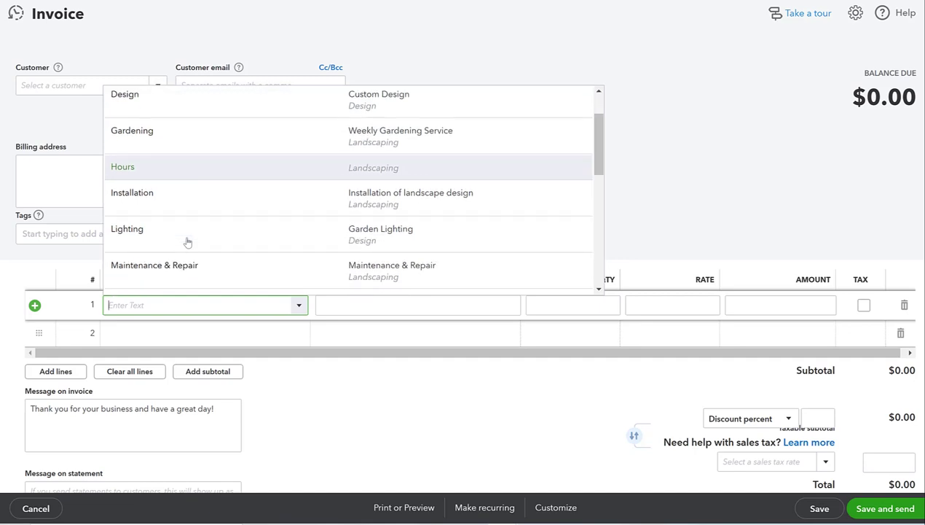
click(144, 196)
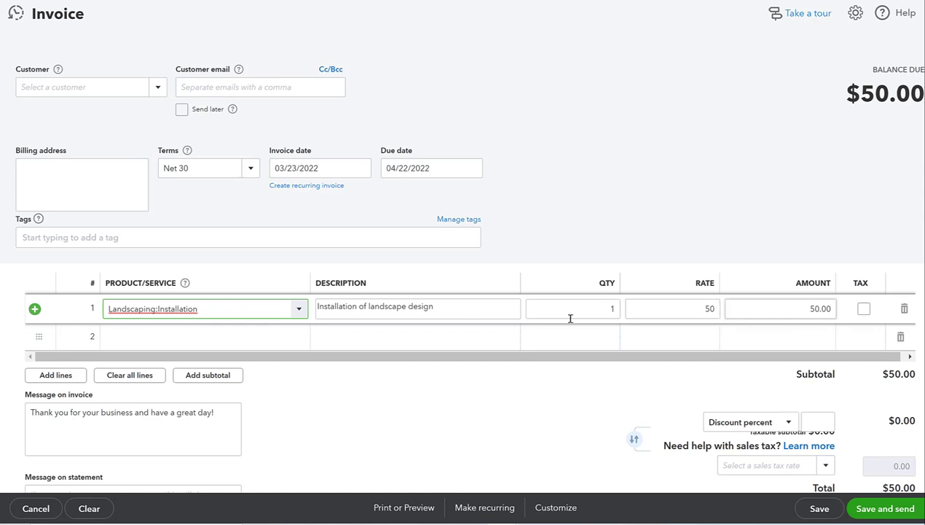
click(819, 307)
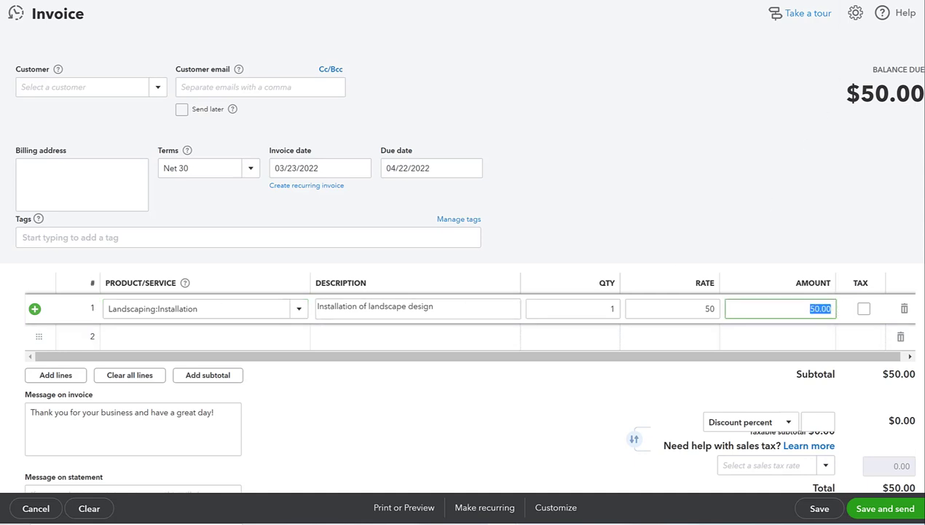
key(Escape)
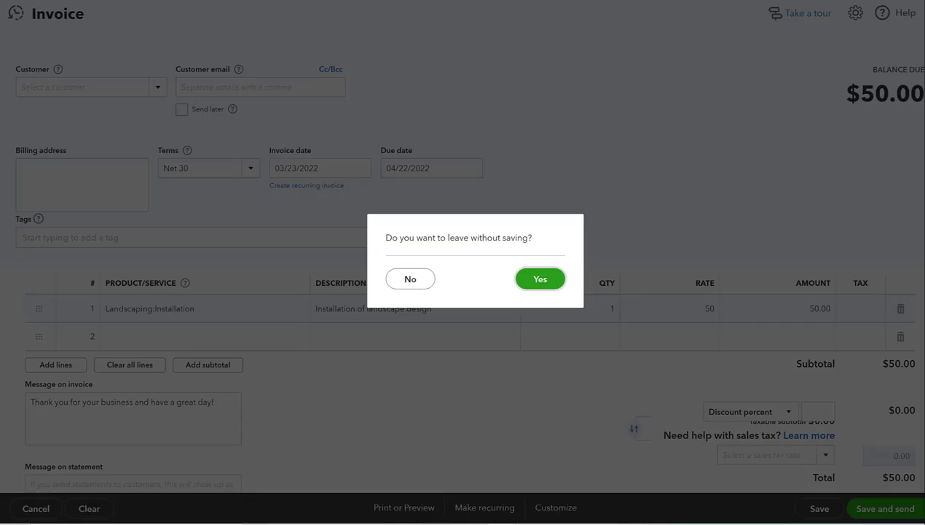
Step: Leave the invoice unsaved, search products and services for 'in', and edit the Installation service
click(560, 278)
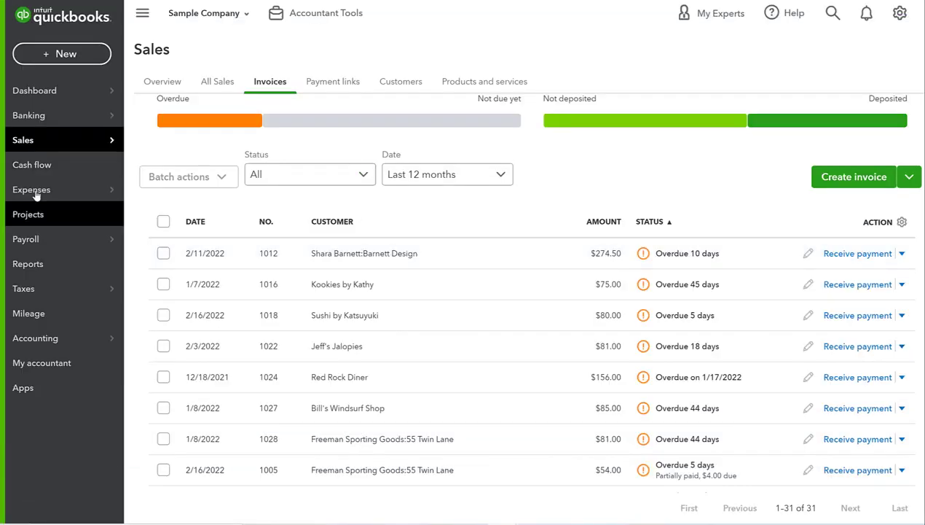
mouse_move(45, 146)
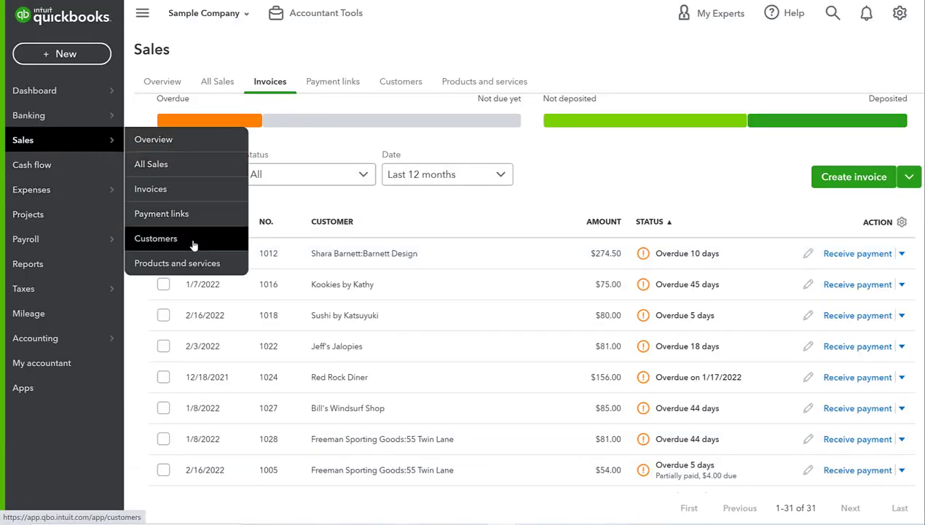
click(205, 263)
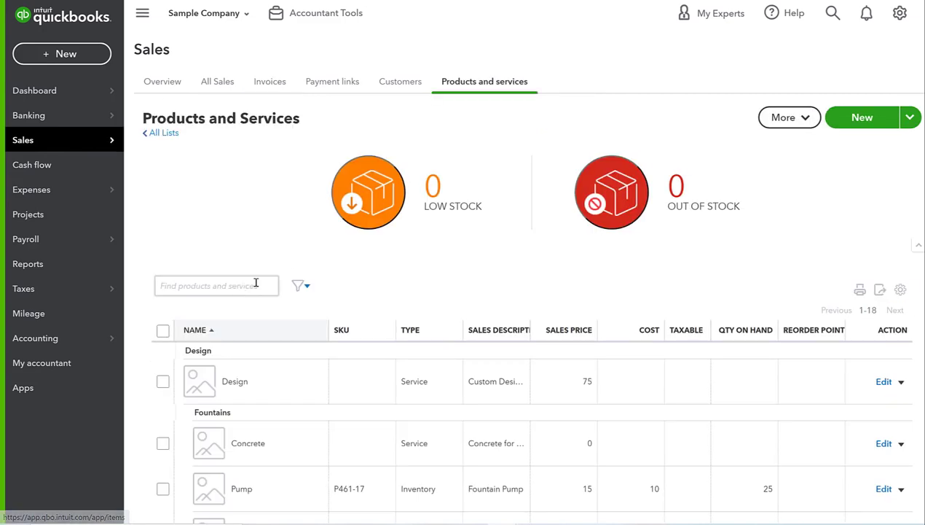
click(260, 285)
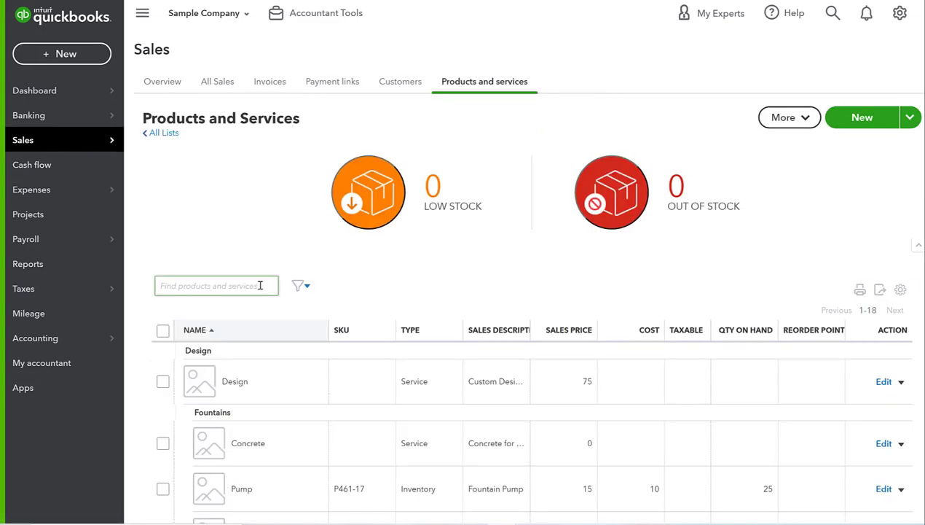
text(inst)
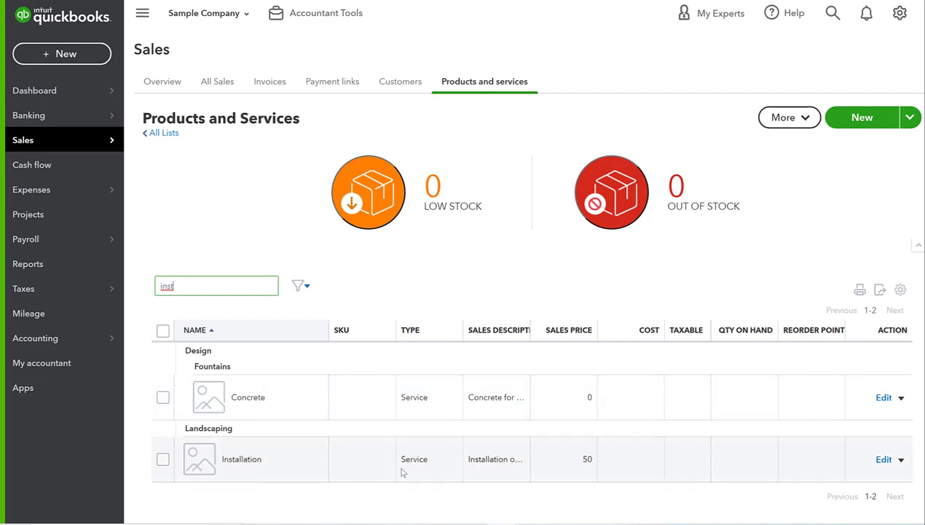
click(883, 459)
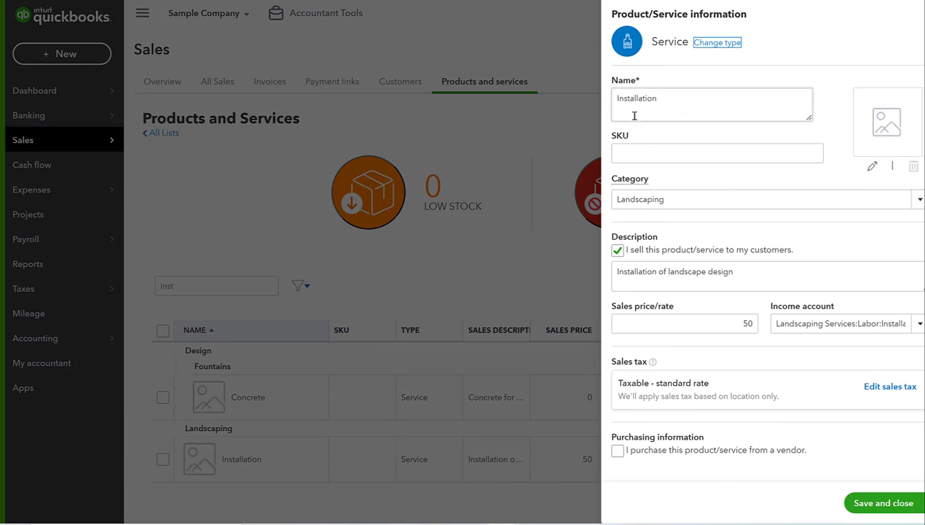
click(825, 322)
click(921, 325)
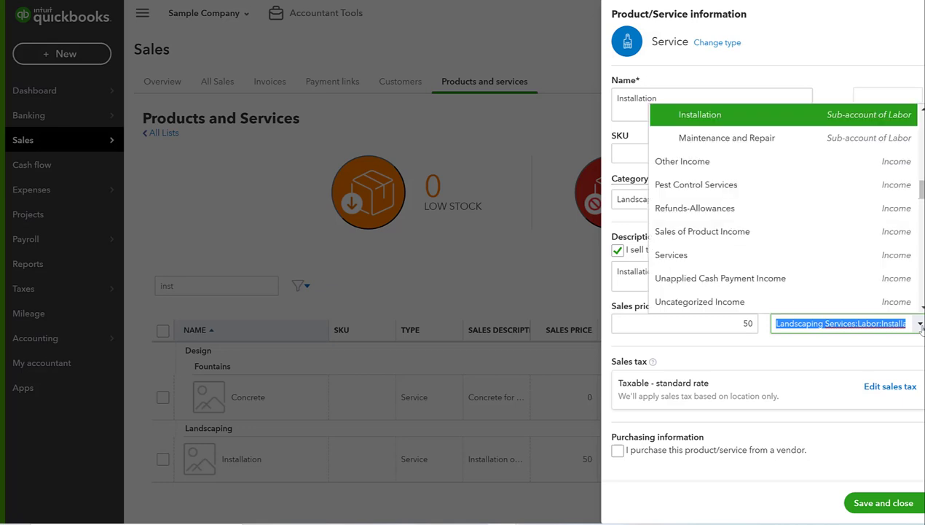
scroll(805, 219, up, 3)
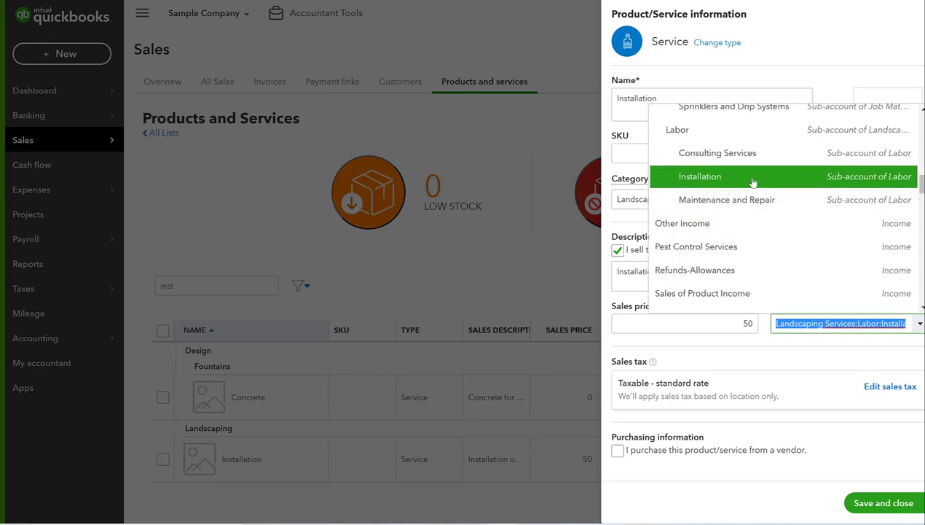
click(754, 181)
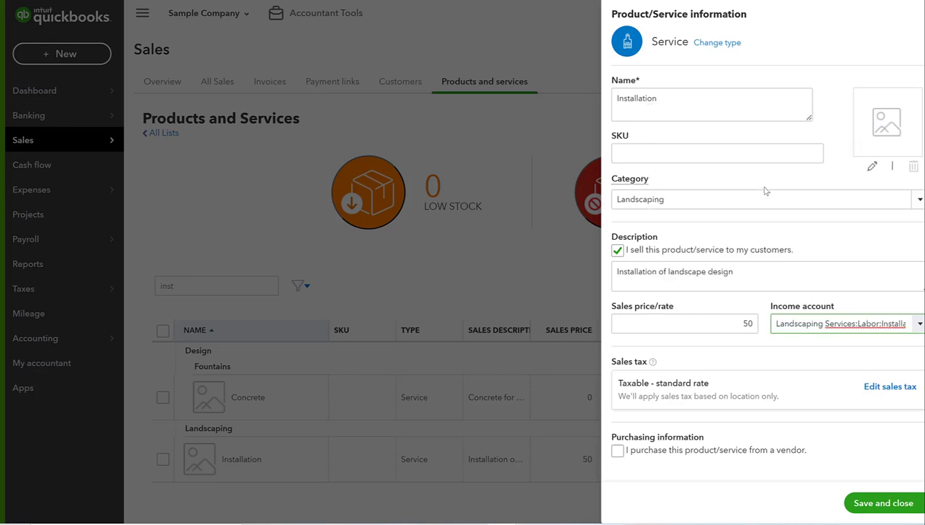
click(904, 326)
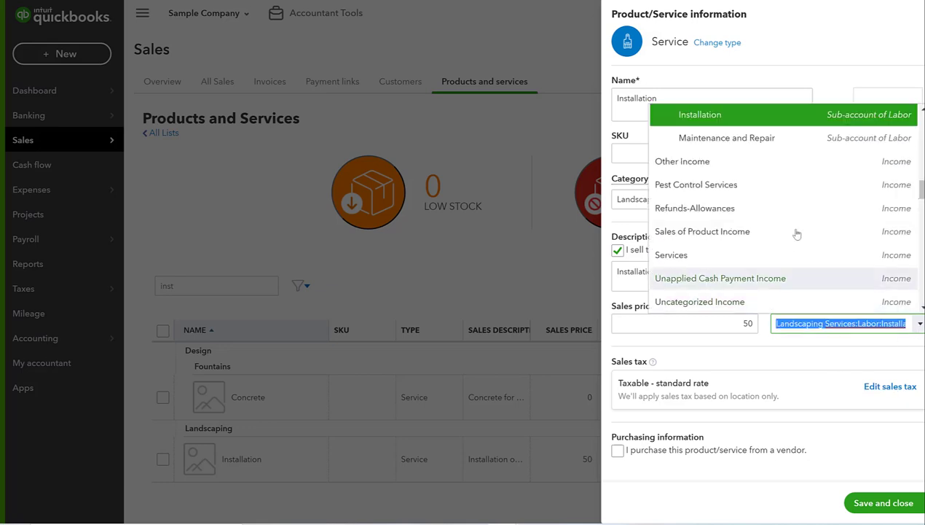
scroll(762, 145, up, 1)
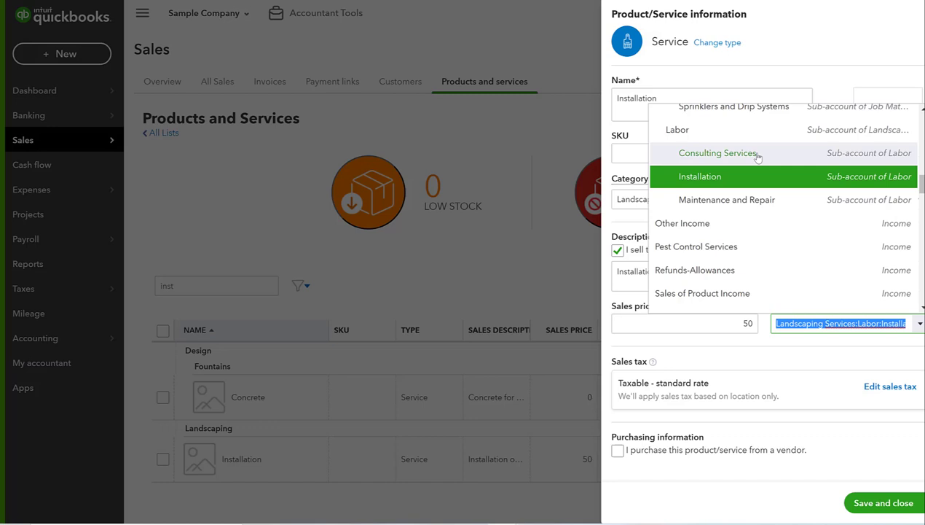
scroll(728, 168, up, 1)
click(755, 263)
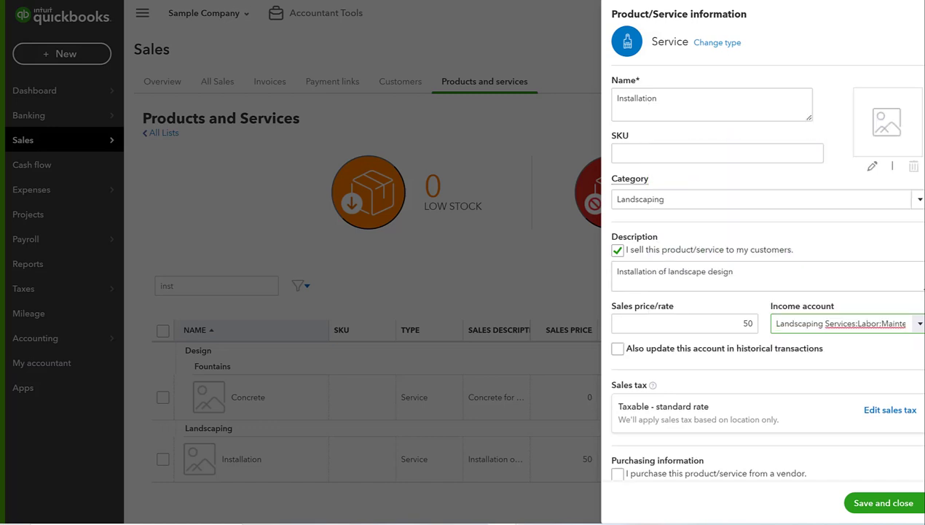
click(618, 349)
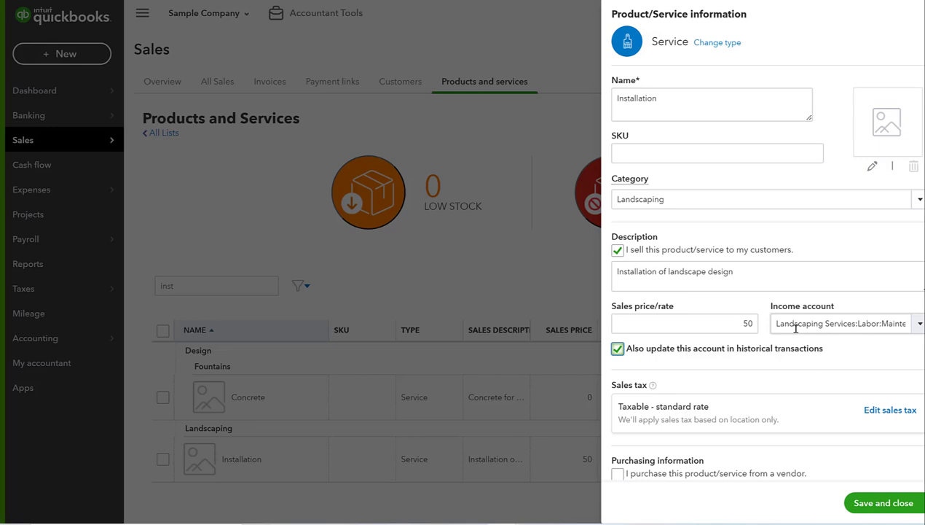
click(915, 328)
click(920, 325)
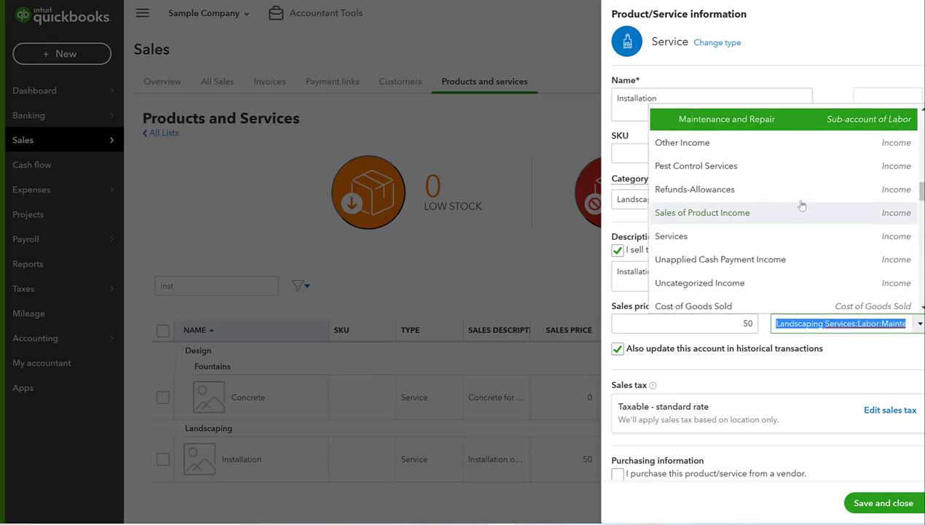
scroll(736, 197, up, 2)
click(720, 162)
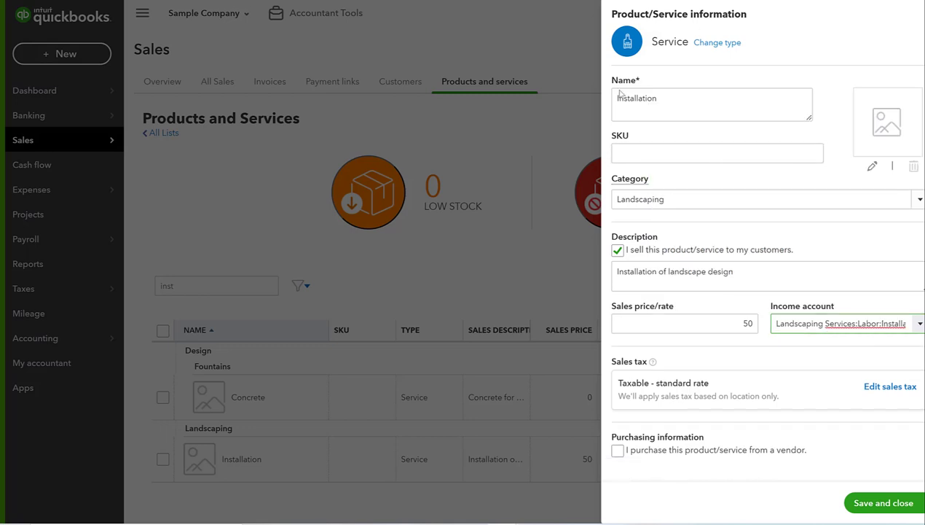
click(676, 100)
double_click(691, 98)
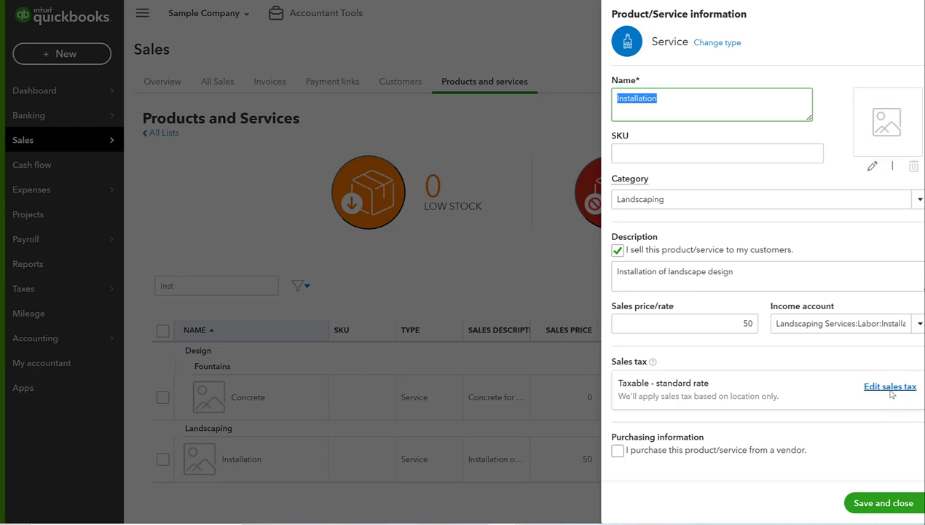
click(618, 451)
scroll(620, 455, down, 2)
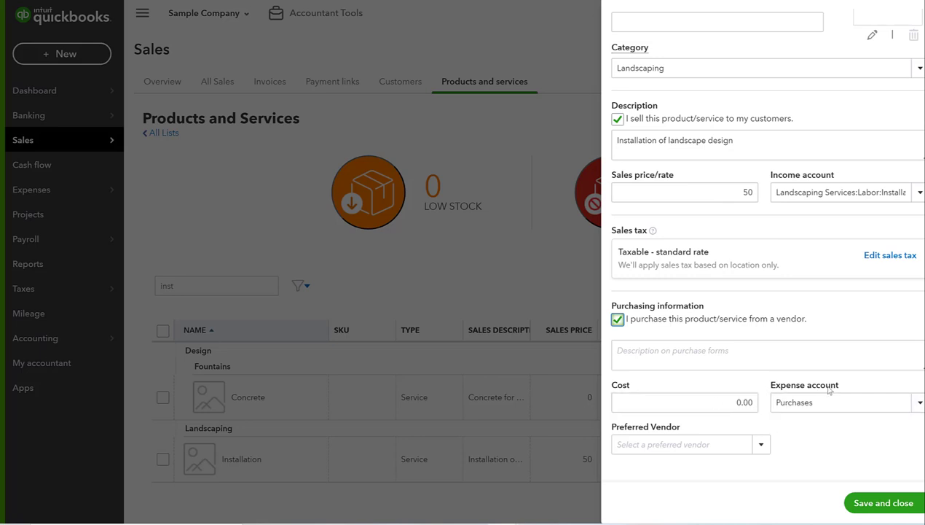
click(614, 318)
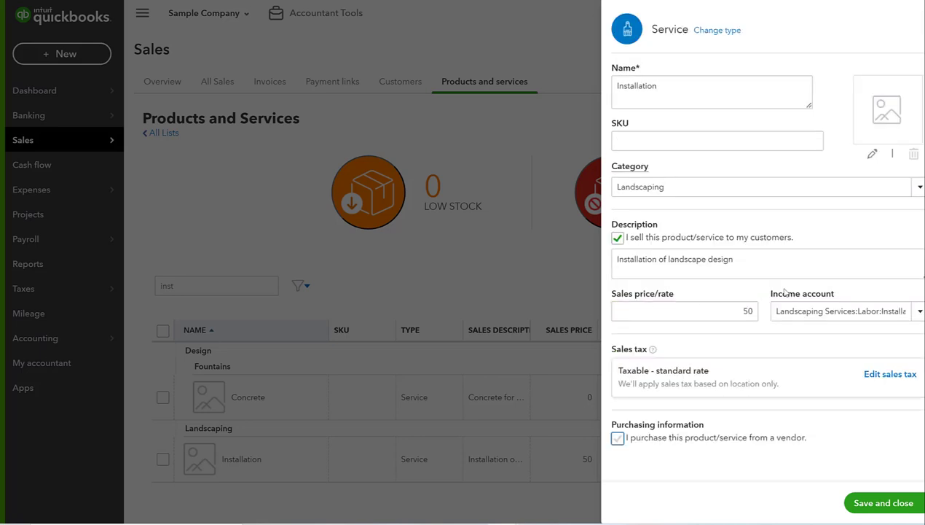
scroll(779, 277, up, 1)
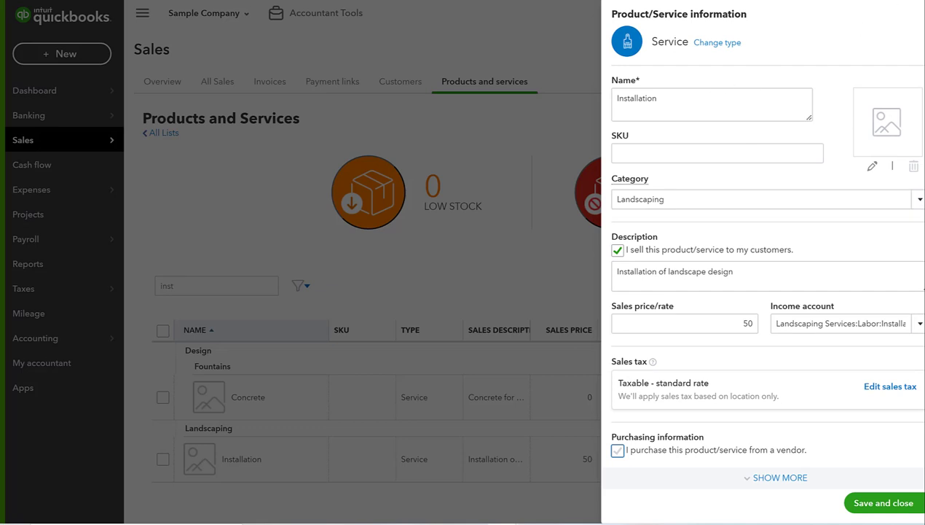
Step: Close the Installation details and begin a new item from the Products and Services list
click(915, 13)
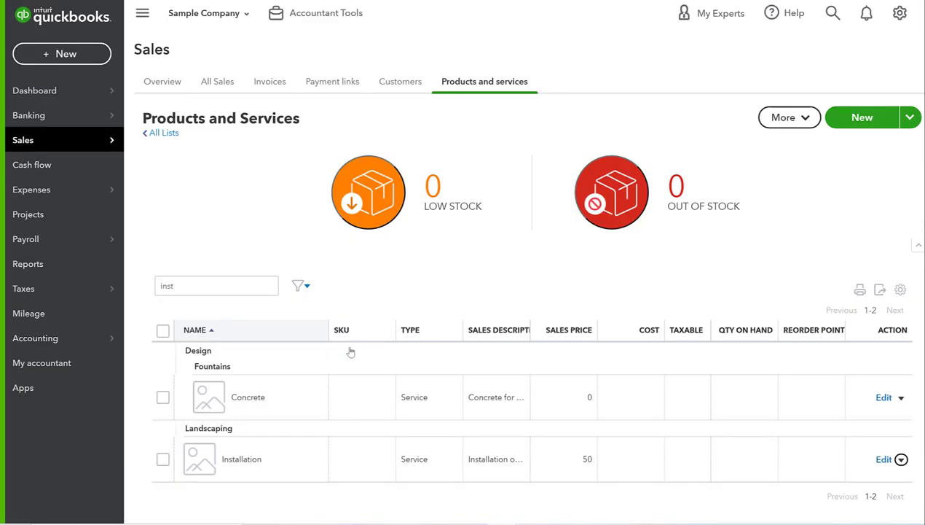
mouse_move(51, 340)
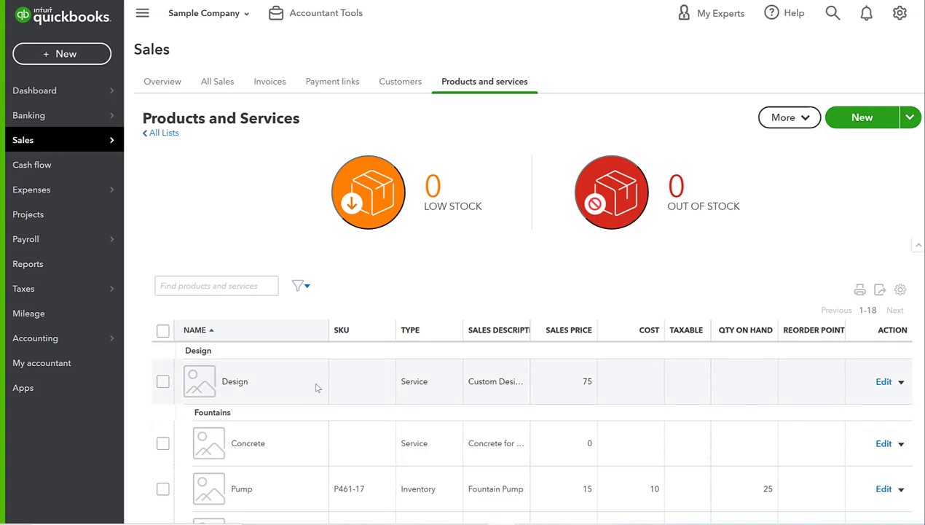
click(857, 118)
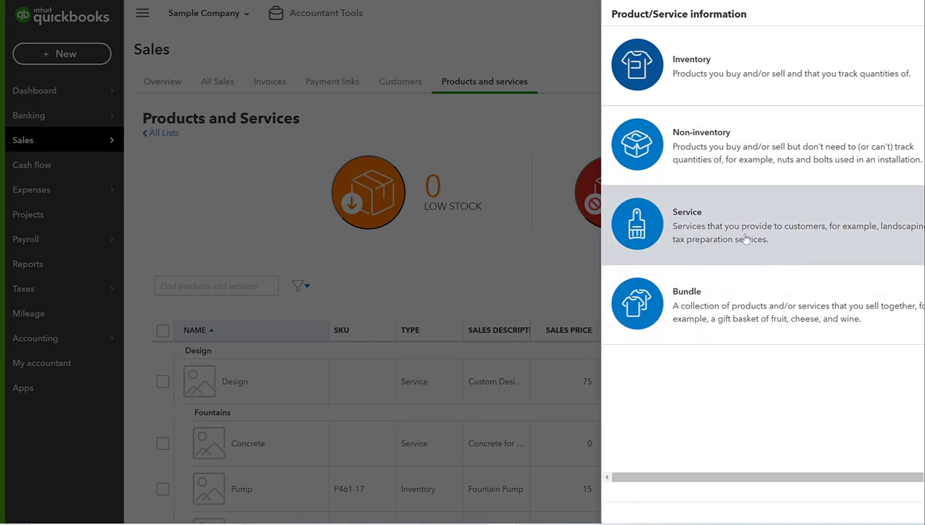
Step: Save a Landscape Consulting service item with income account Consulting Services and sales price 250
click(702, 226)
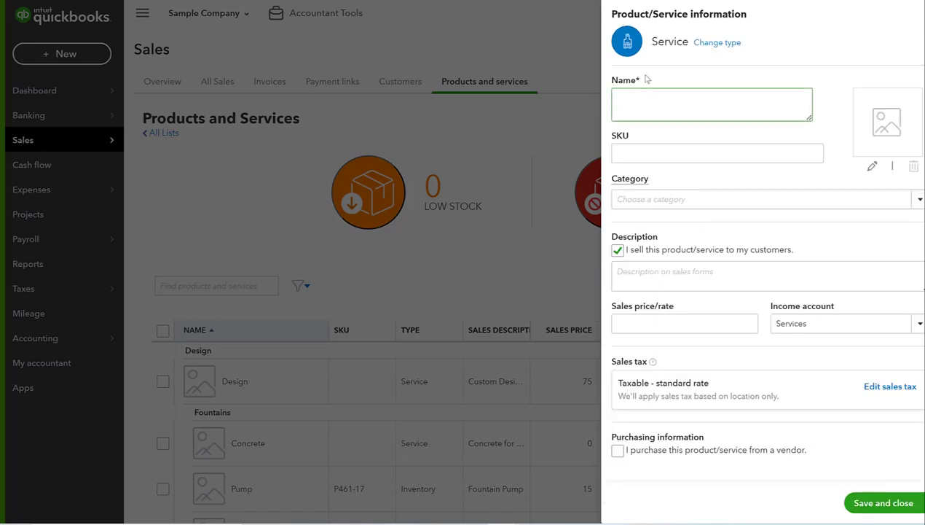
text(Co)
text(Land)
text(scape C)
text(onsulting)
click(899, 318)
text(Con)
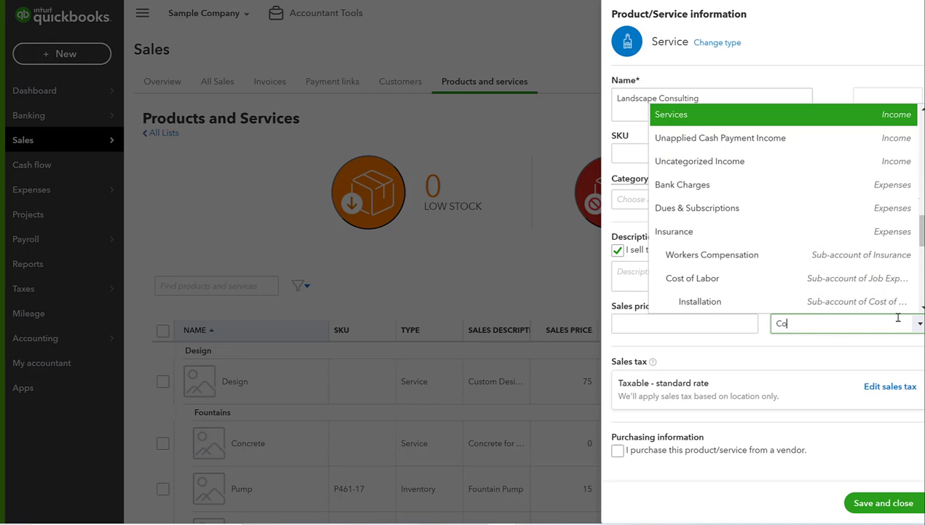
click(854, 368)
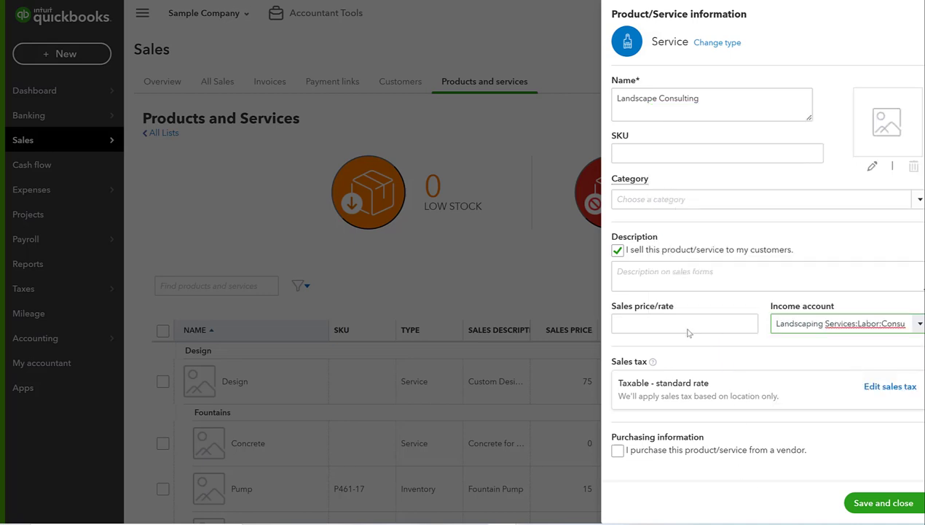
click(663, 323)
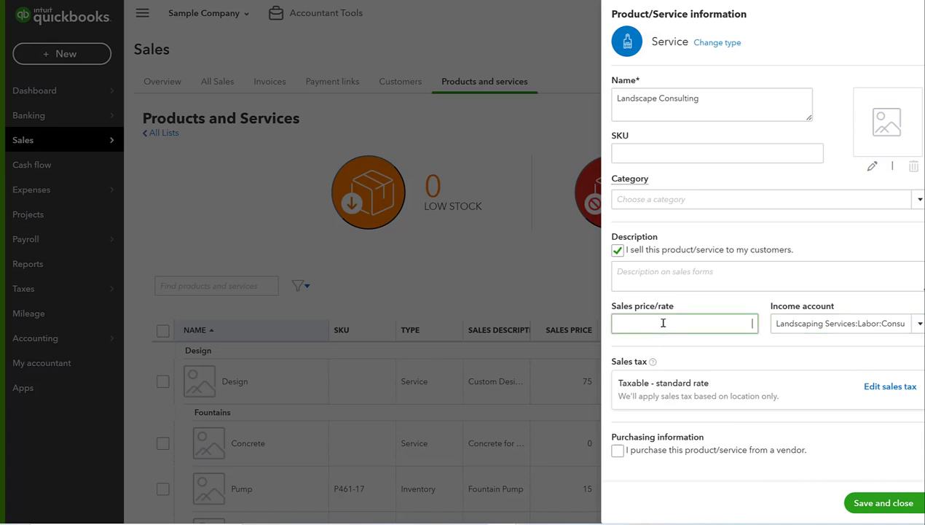
text(250)
click(671, 343)
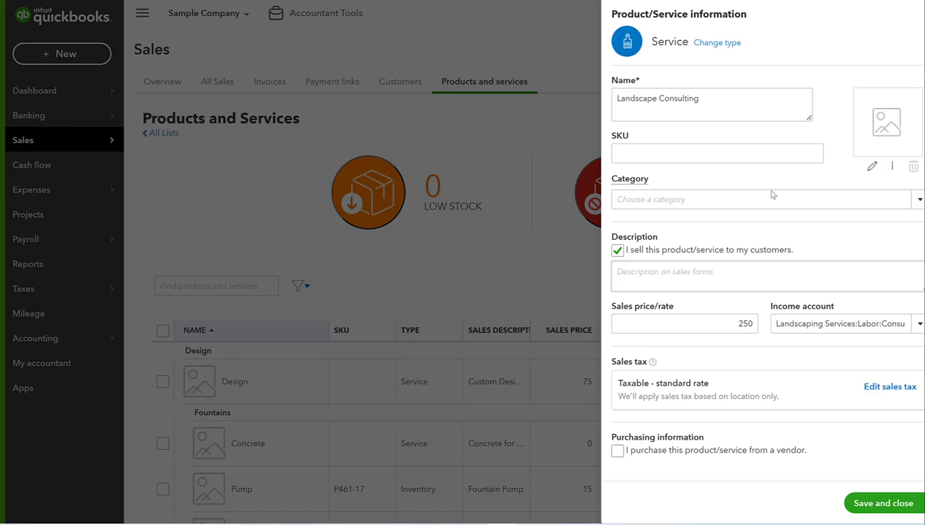
click(883, 503)
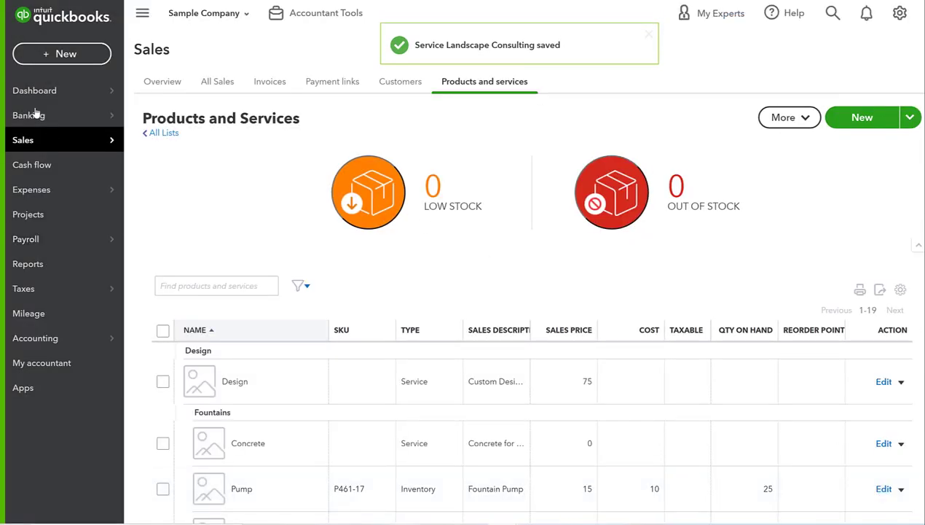
Step: Go to Sales > Invoices and create a new blank invoice
mouse_move(50, 143)
click(177, 189)
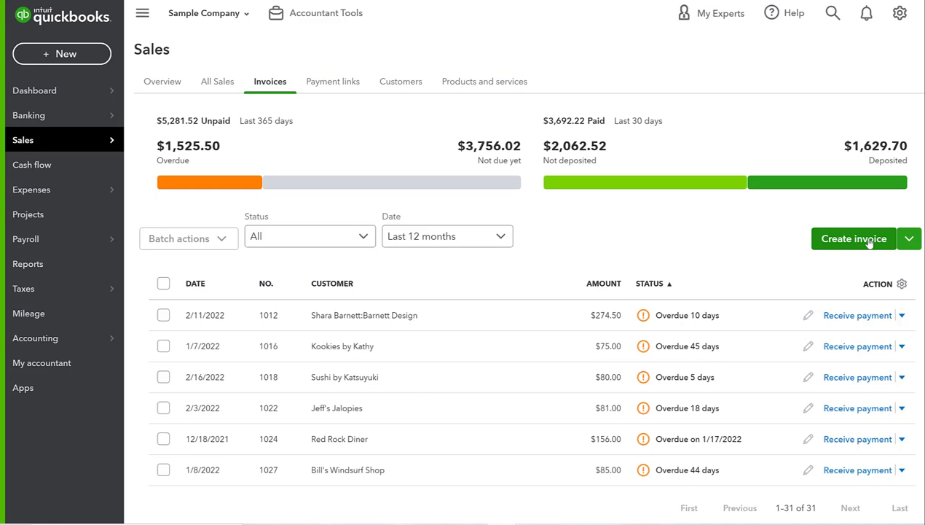
click(869, 242)
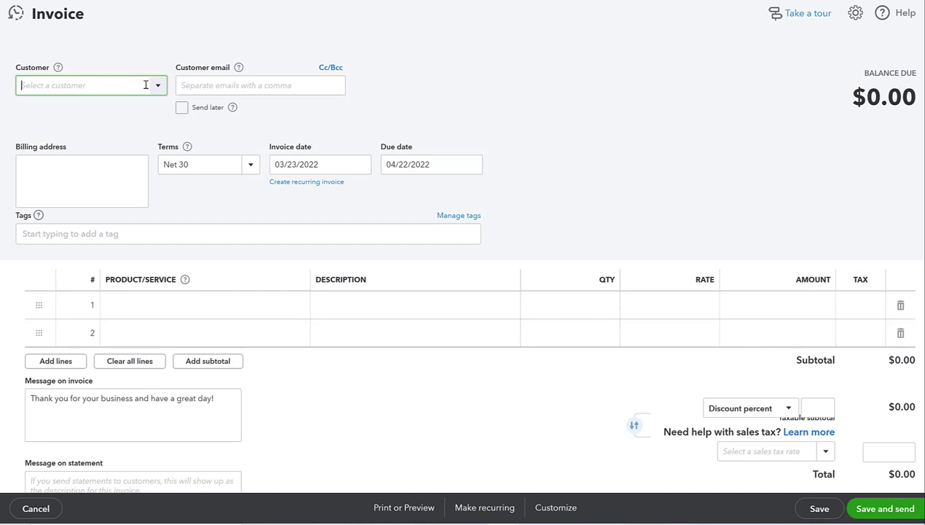
Step: Choose the customer and keep 03/23/2022 as the invoice date
click(157, 86)
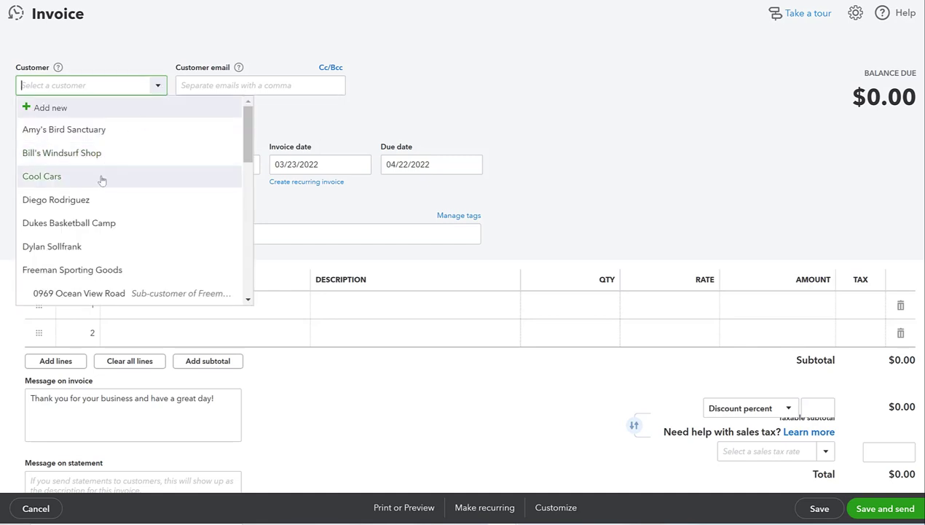
click(98, 201)
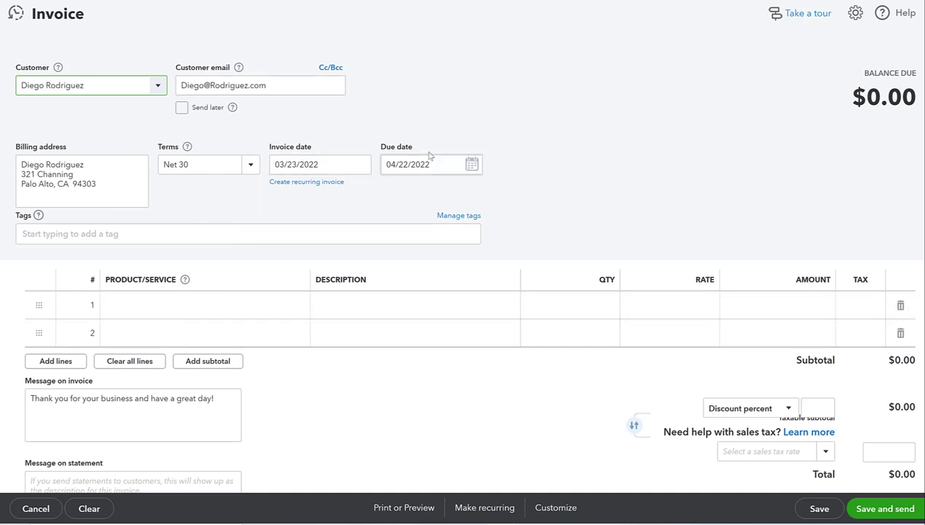
click(344, 161)
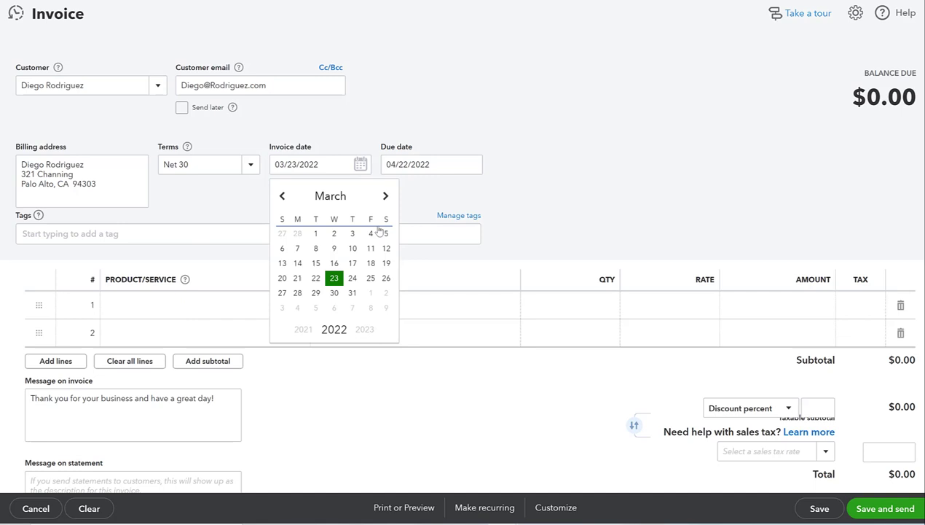
click(333, 278)
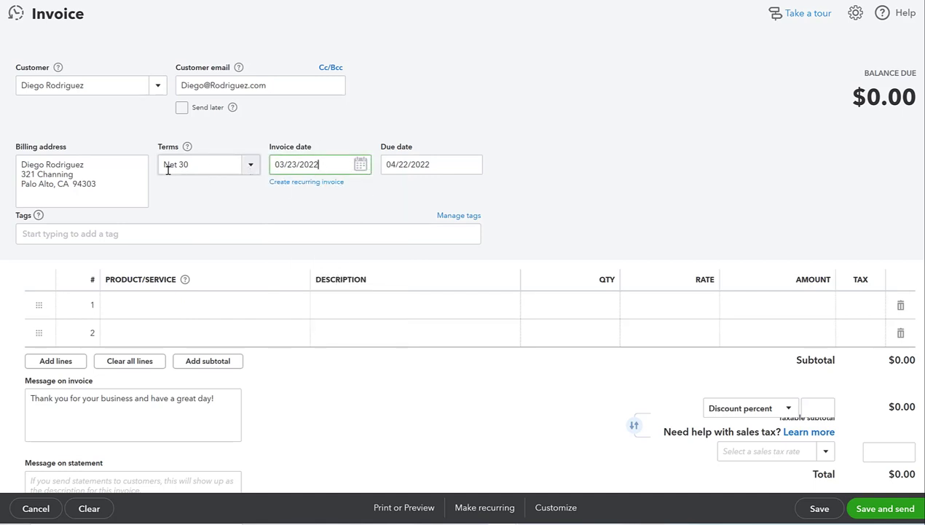
Step: Add Landscape Consulting on line 1 with quantity 5 at 250, totalling $1,250.00
click(187, 307)
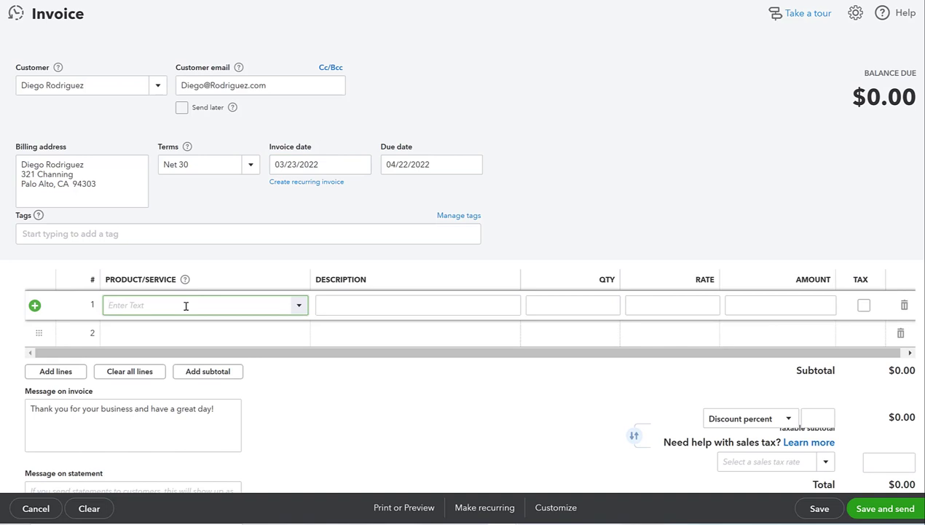
text(con)
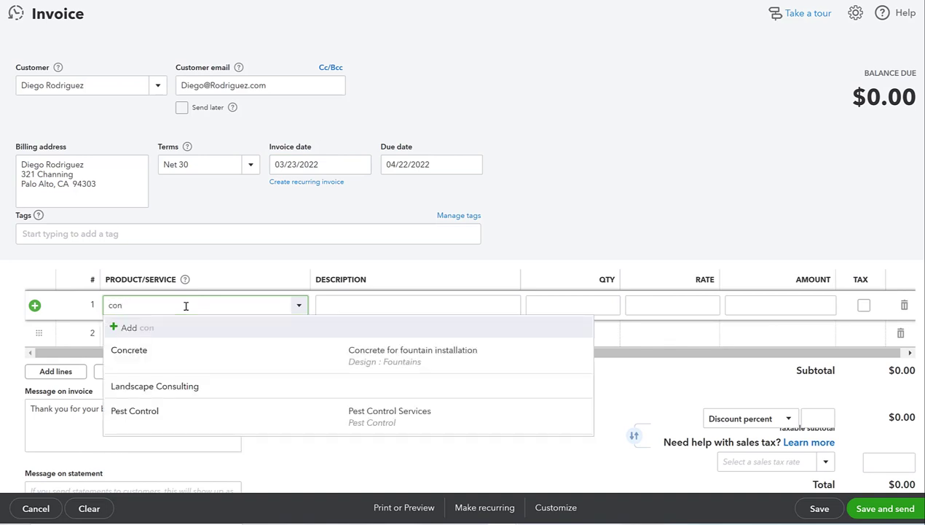
click(203, 388)
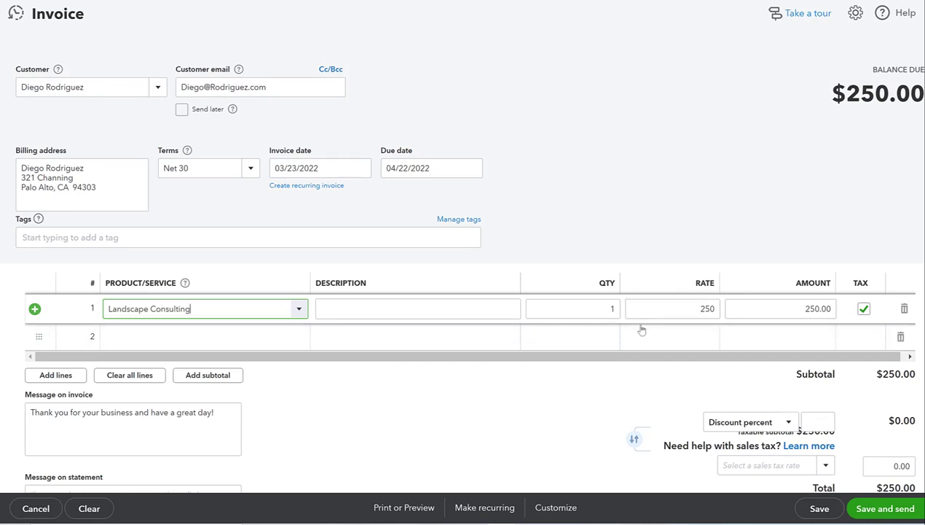
click(611, 308)
text(1)
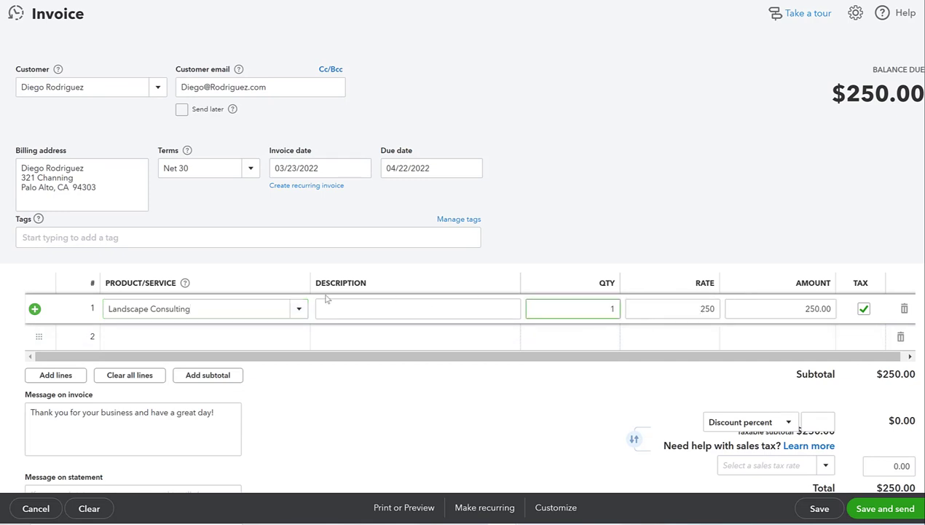
click(324, 307)
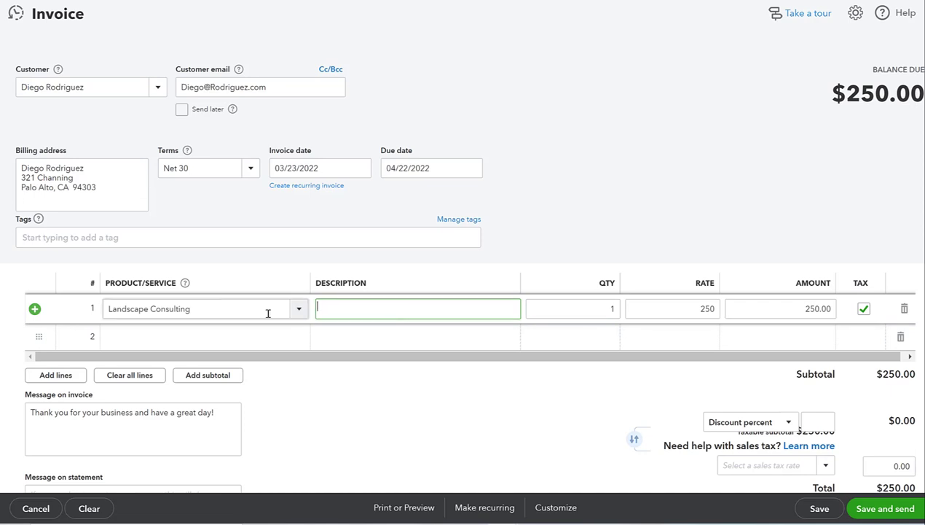
click(597, 313)
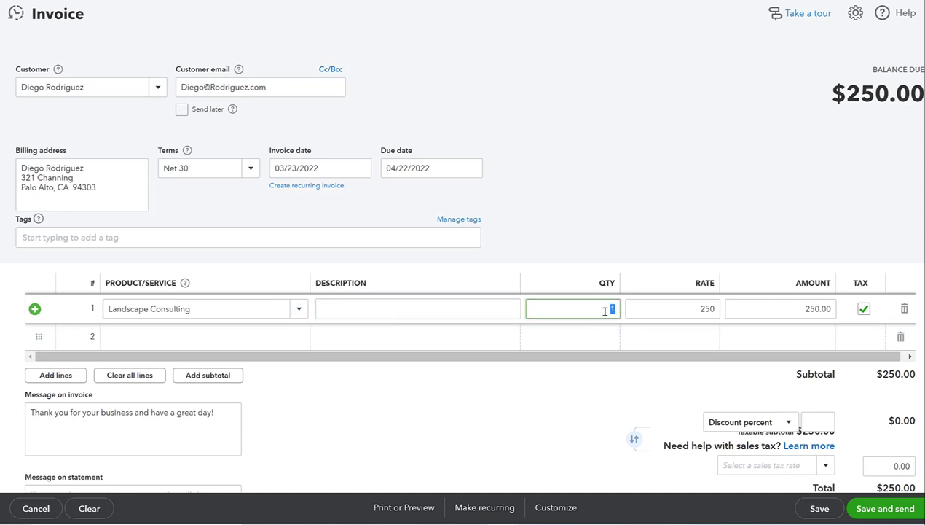
click(681, 234)
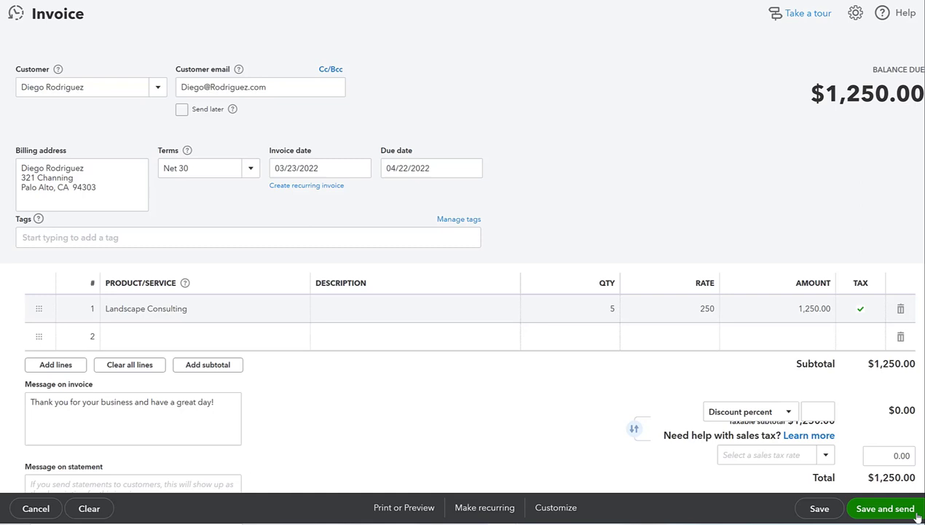
Step: Save and send invoice 1038 for $1,250.00, then go to Accounting > Reports
click(870, 510)
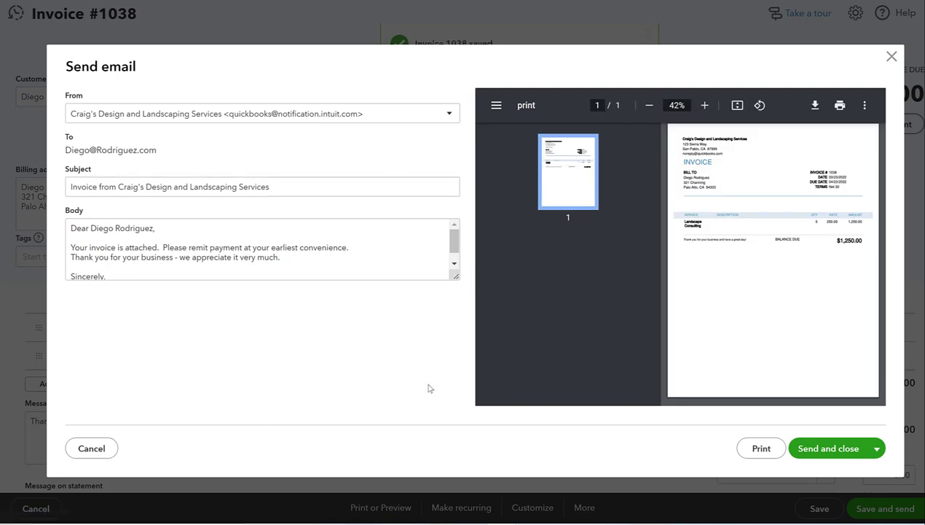
click(807, 448)
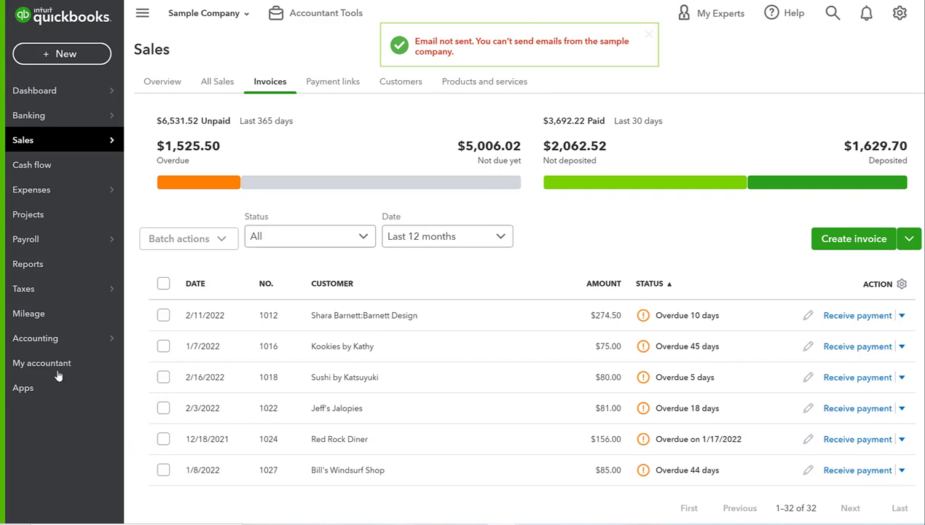
click(50, 343)
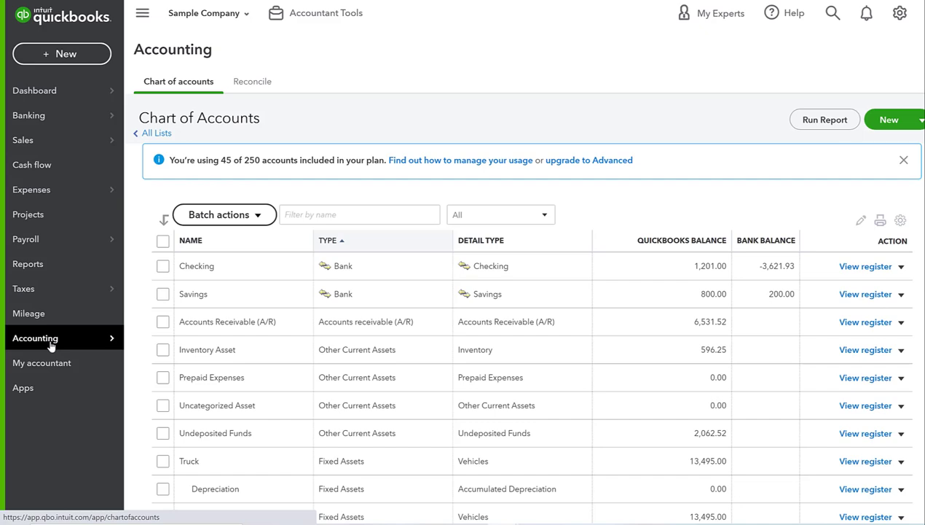
click(66, 265)
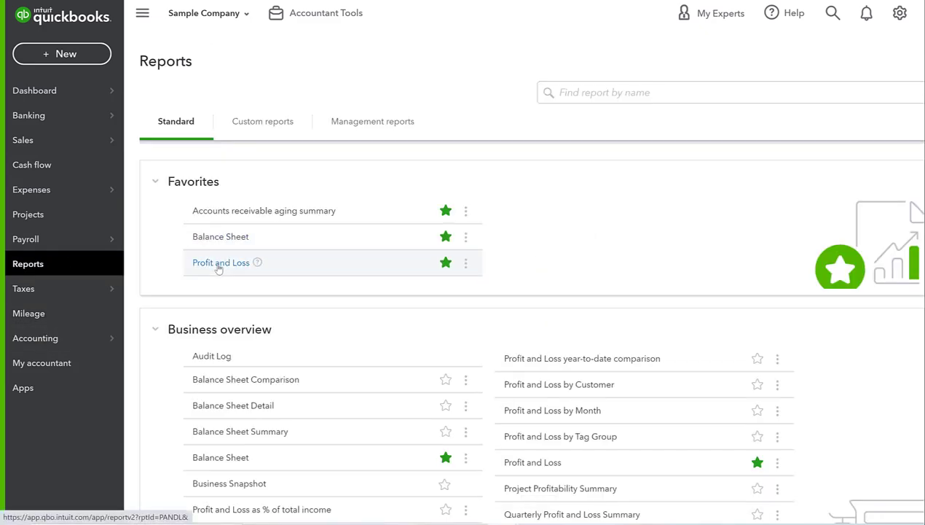
Step: Open the Profit and Loss favourite and locate Consulting Services 1,250.00 under Labor
click(219, 264)
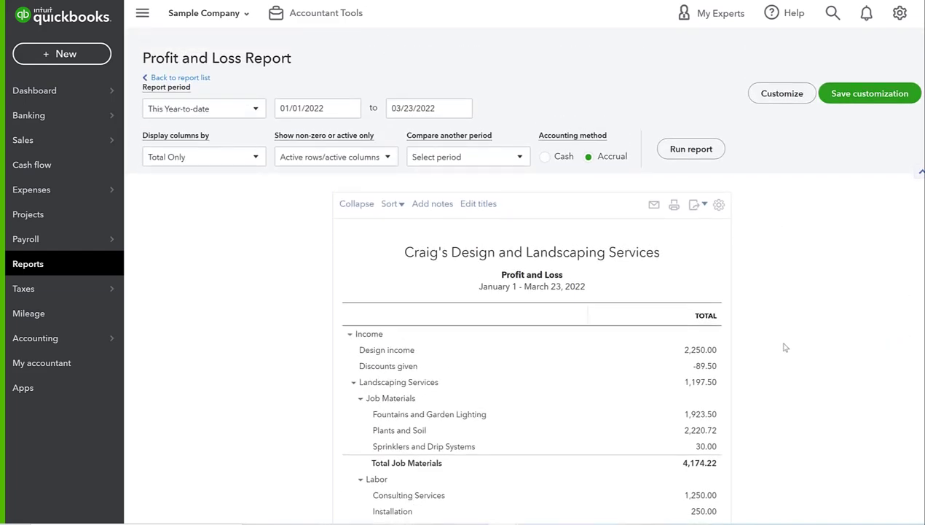
scroll(784, 346, down, 2)
scroll(442, 114, up, 2)
scroll(613, 176, down, 3)
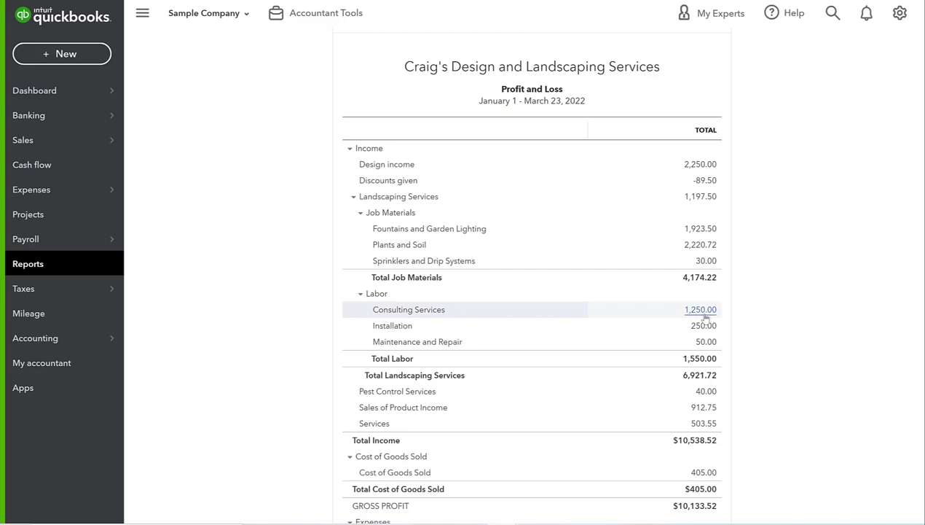
click(704, 313)
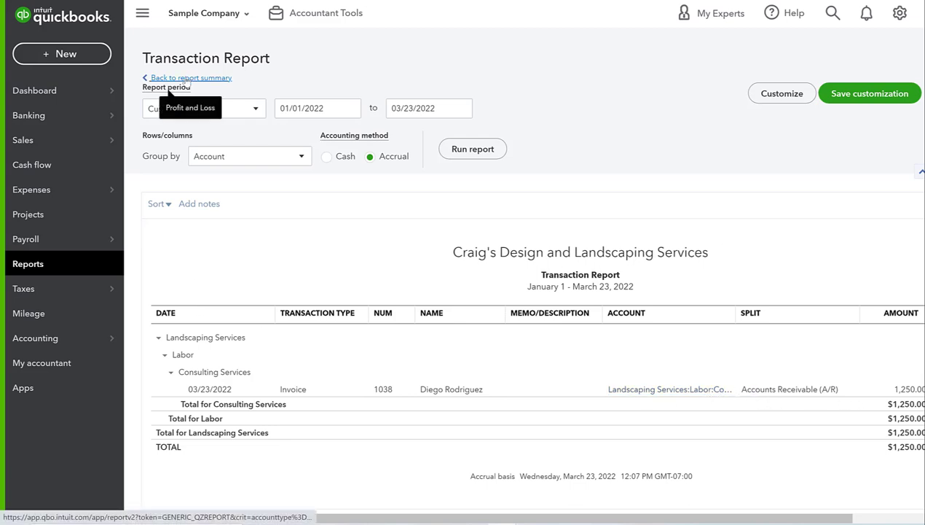
click(188, 77)
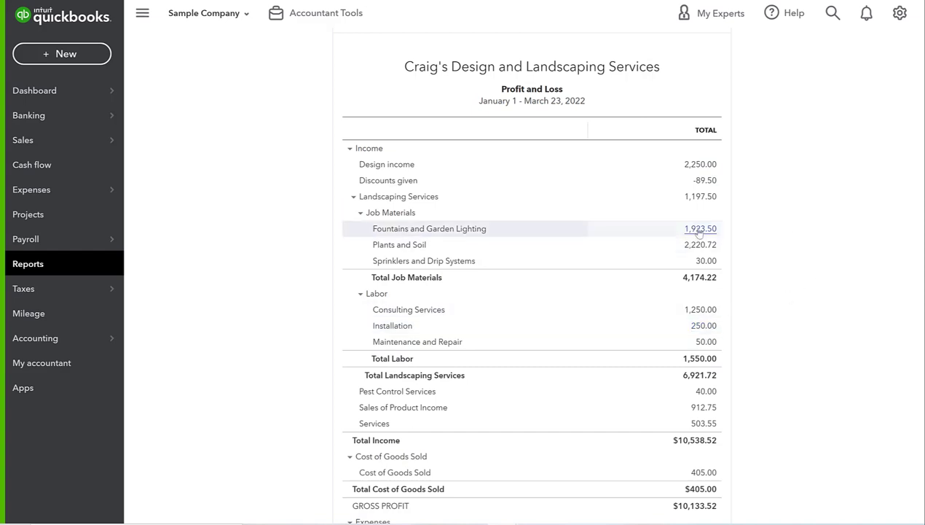
click(703, 165)
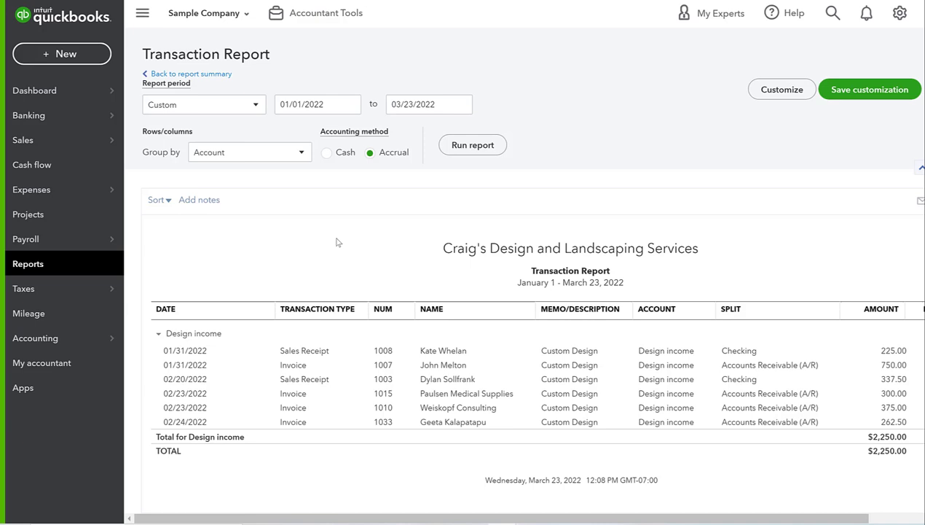
key(alt+Left)
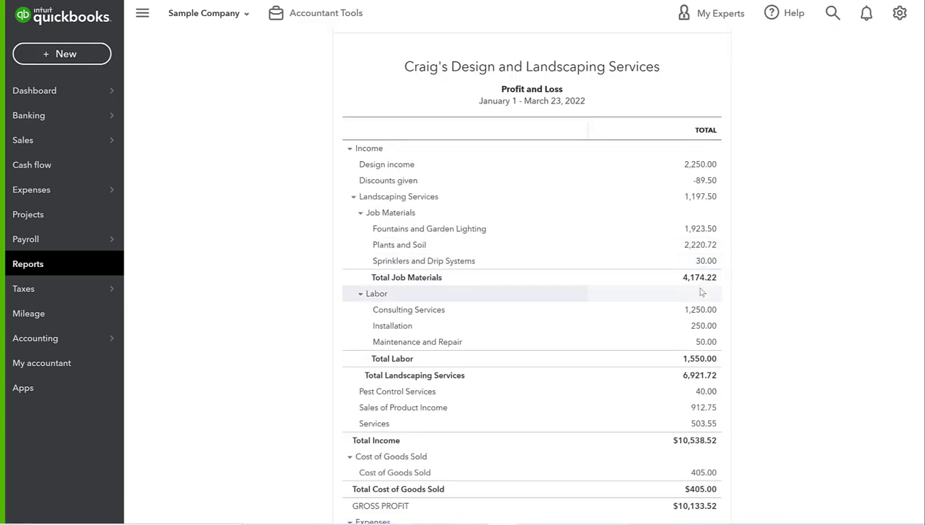
scroll(701, 292, up, 1)
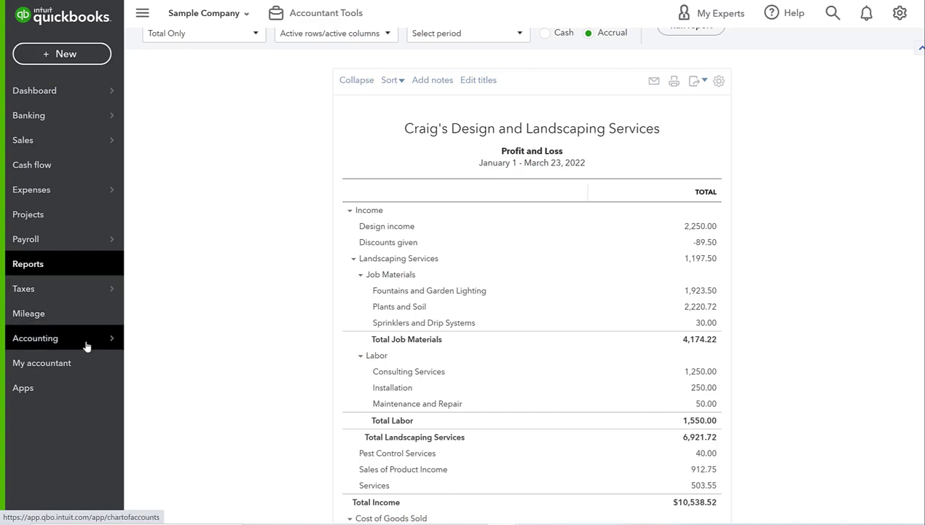
mouse_move(87, 345)
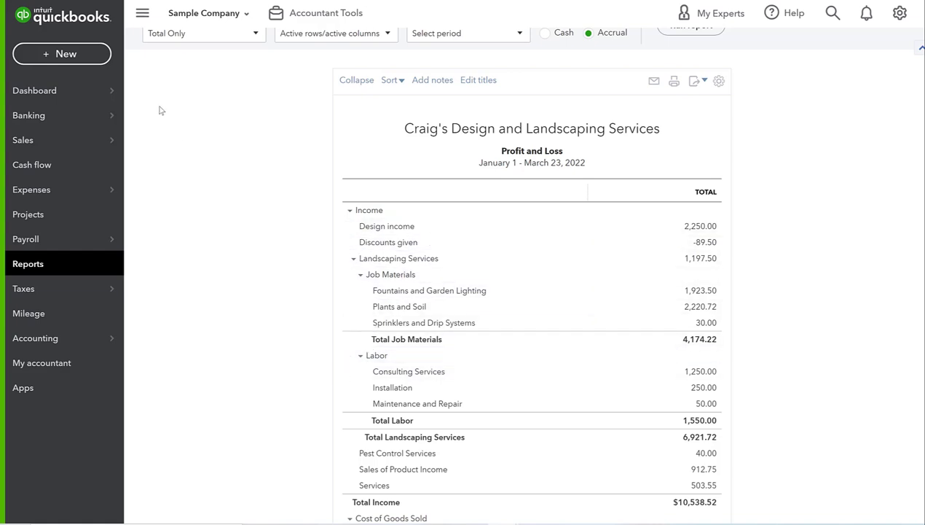
mouse_move(80, 196)
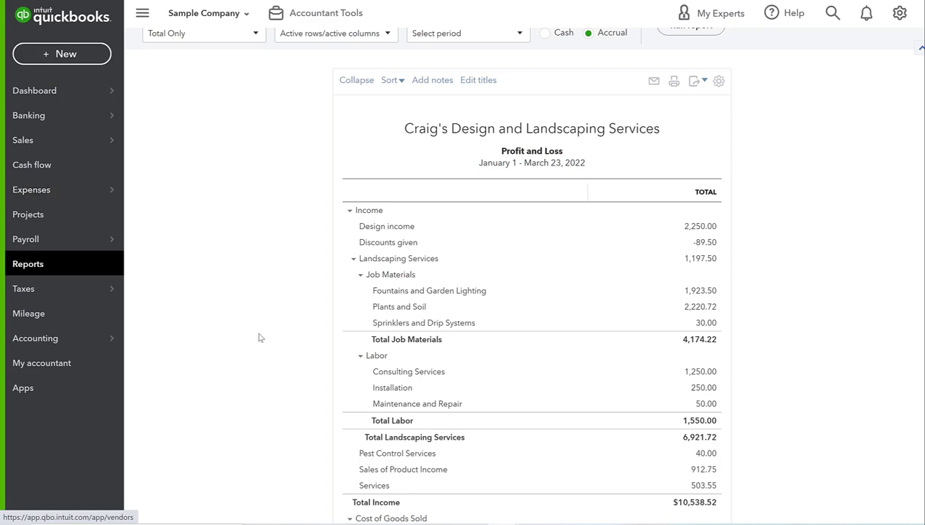